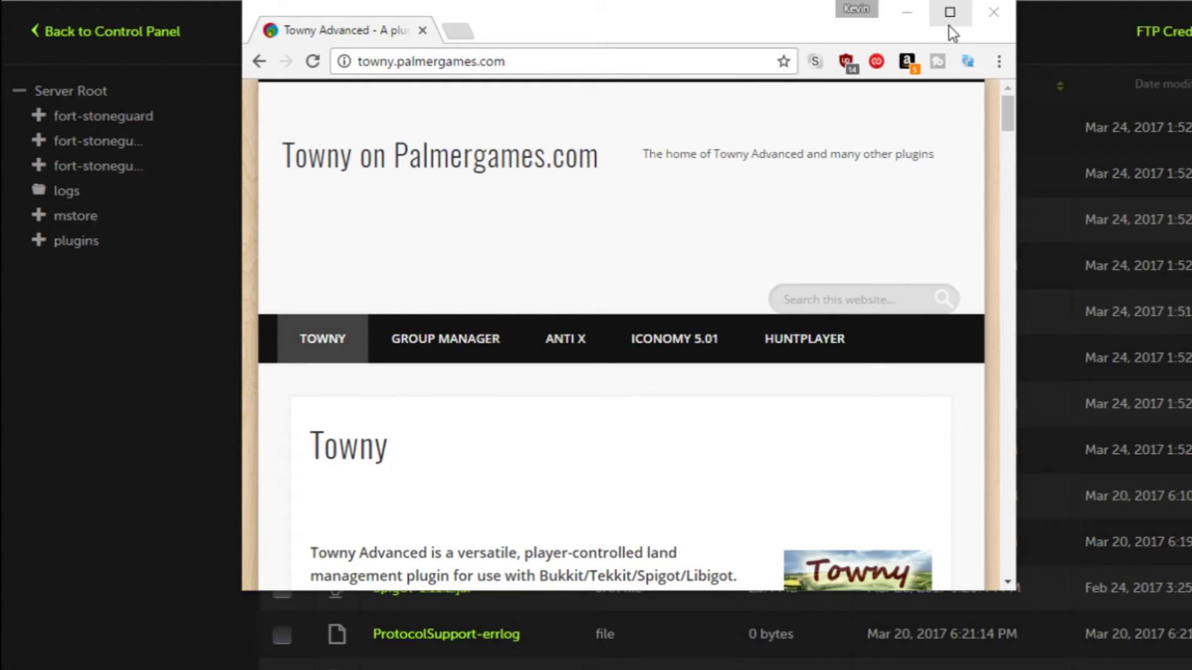
Download the Towny Advanced 0.91.4.0 release from the latest releases on the Towny page
scroll(797, 323, down, 5)
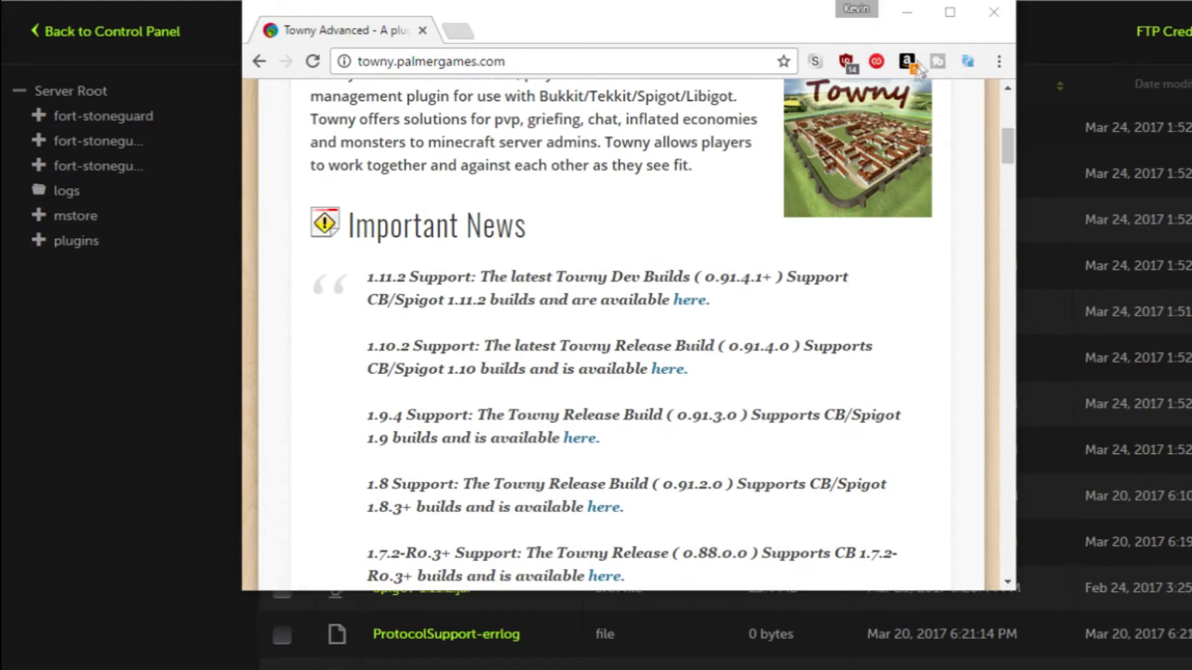
click(949, 13)
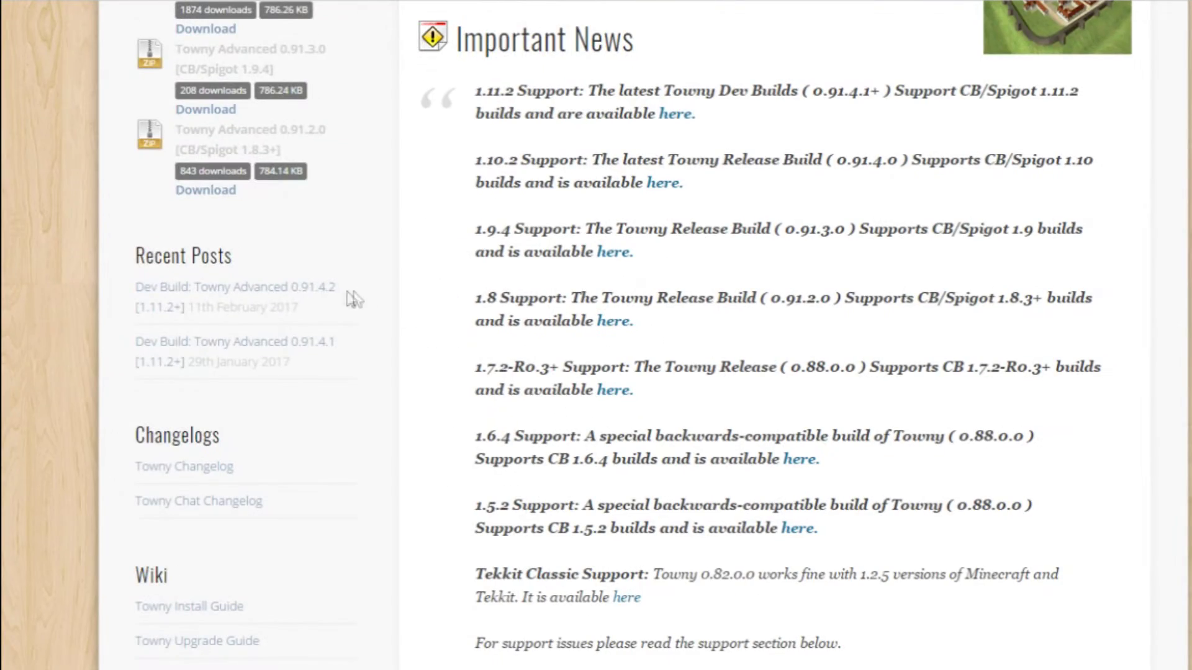
scroll(199, 322, up, 2)
scroll(242, 322, up, 2)
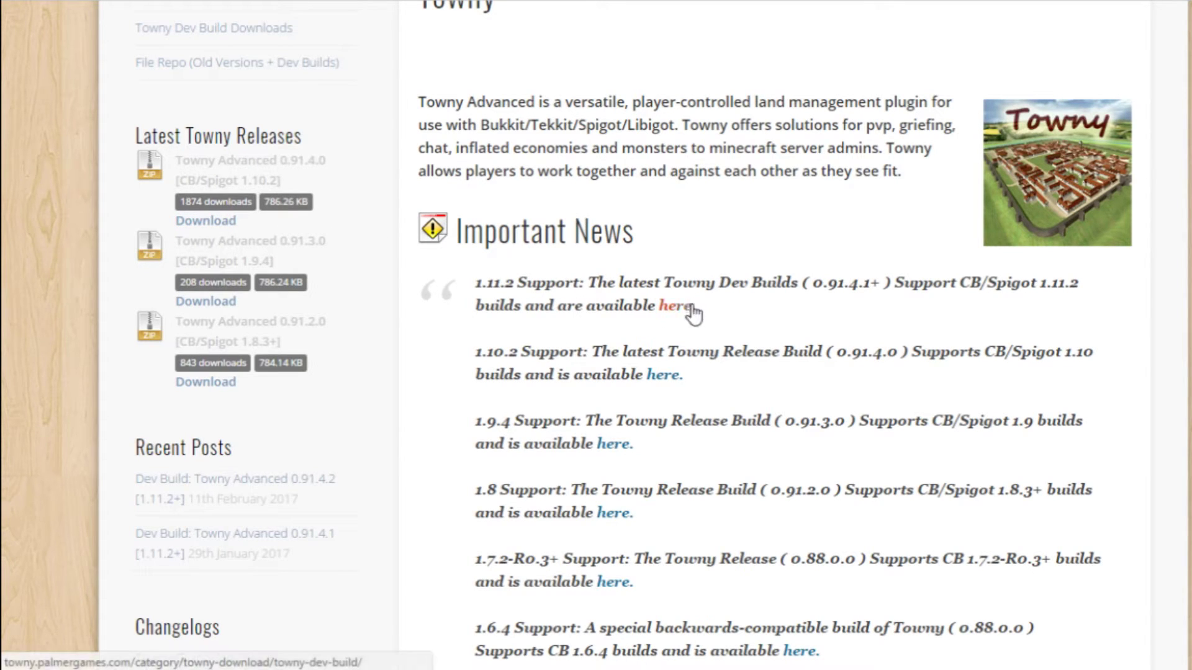
click(231, 235)
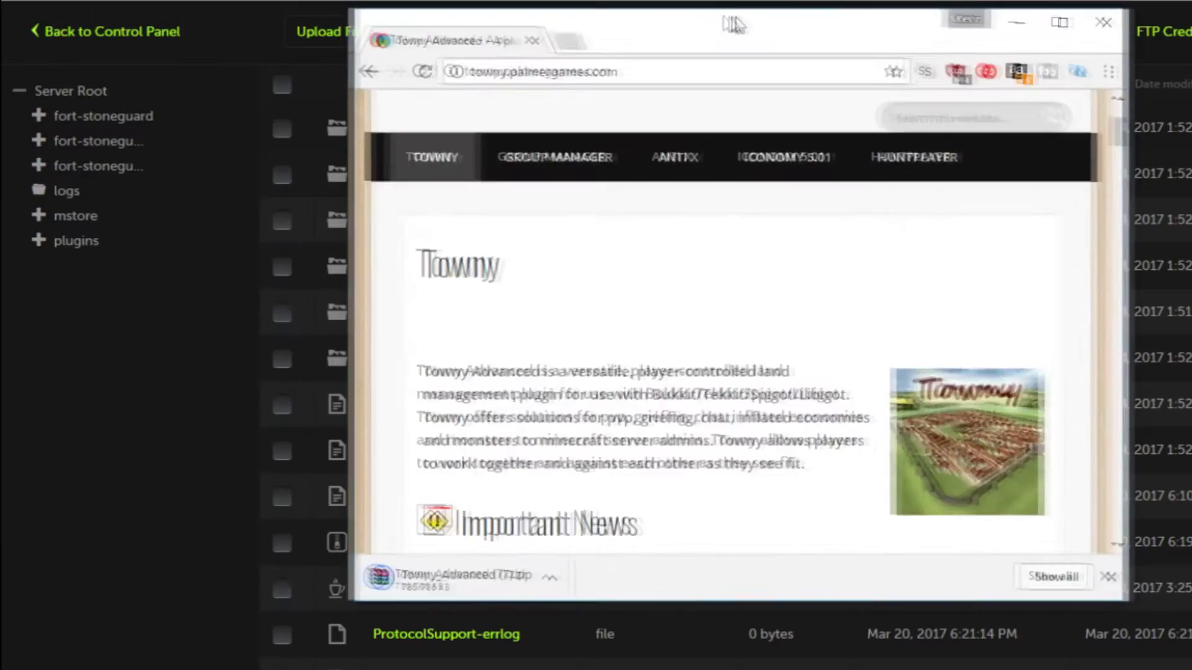
Open the server's plugins folder in the file manager and upload Towny_Advanced (7).zip into it
drag(732, 24, 891, 54)
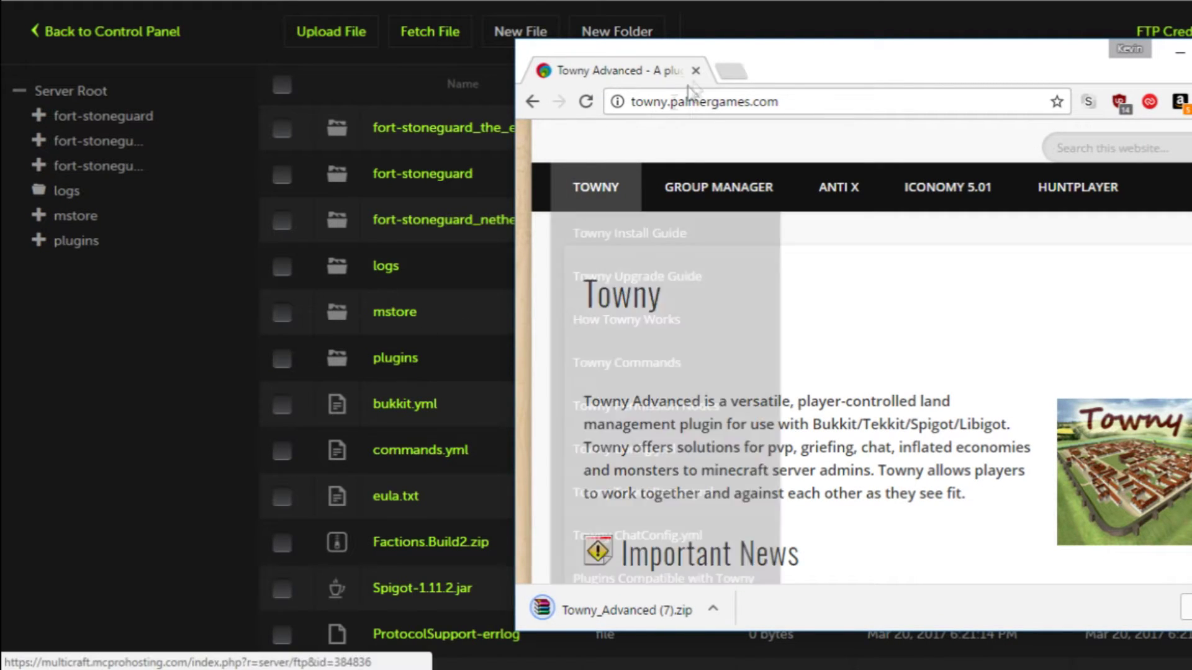
click(1179, 53)
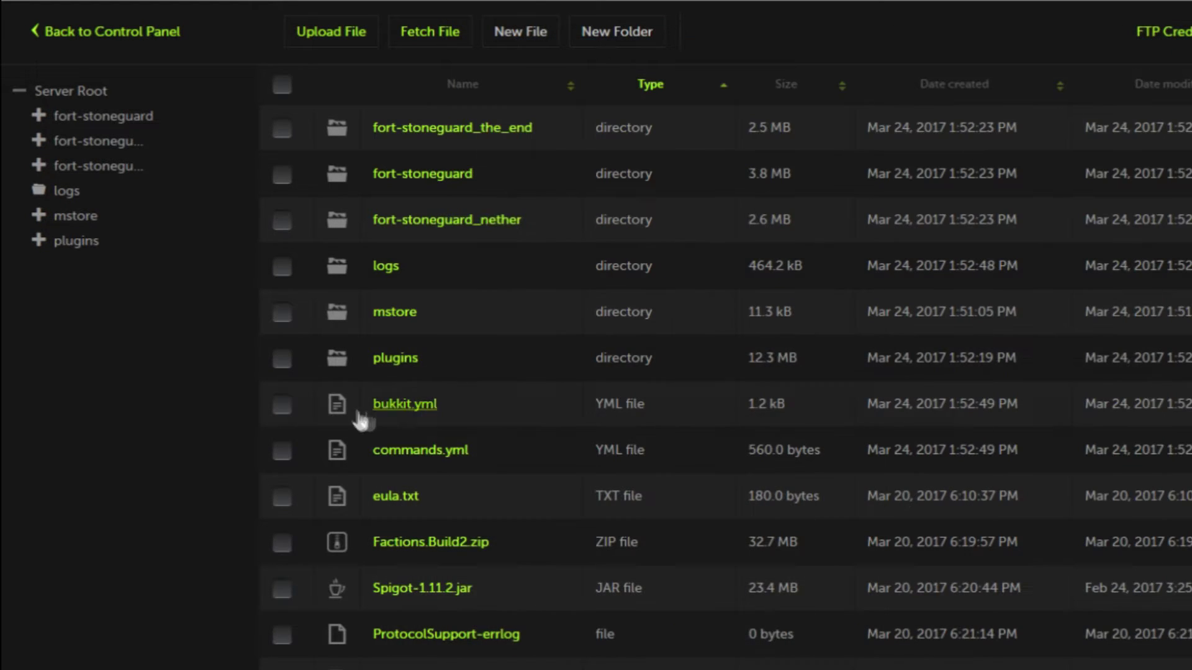
click(395, 365)
mouse_move(261, 657)
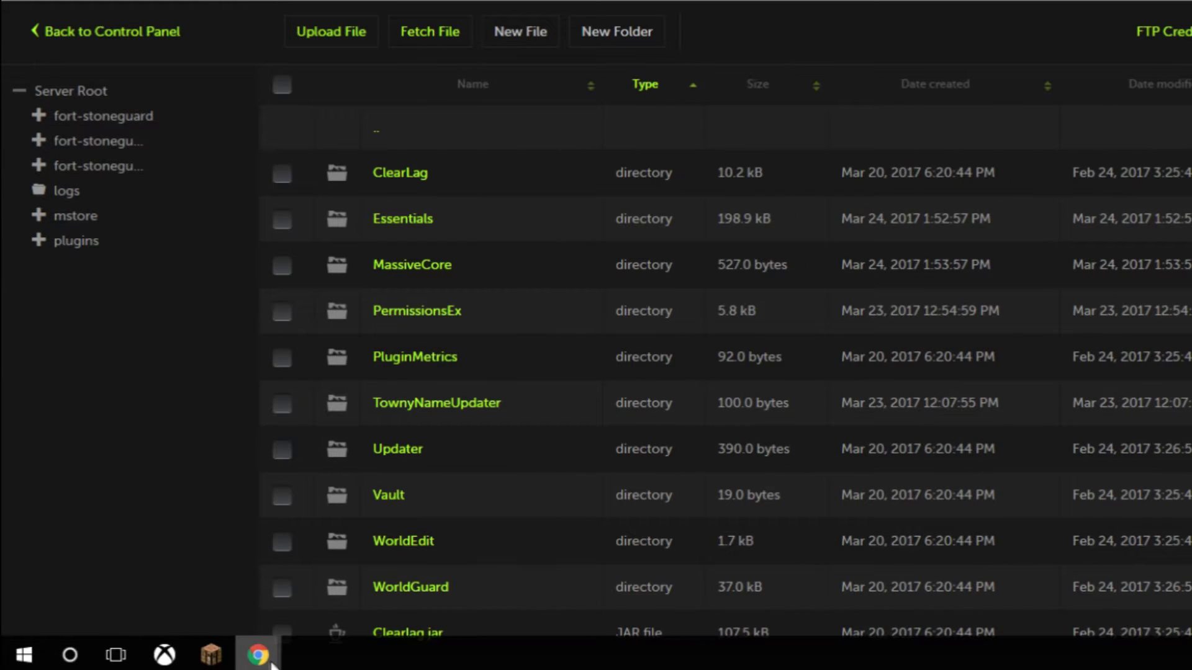
click(346, 615)
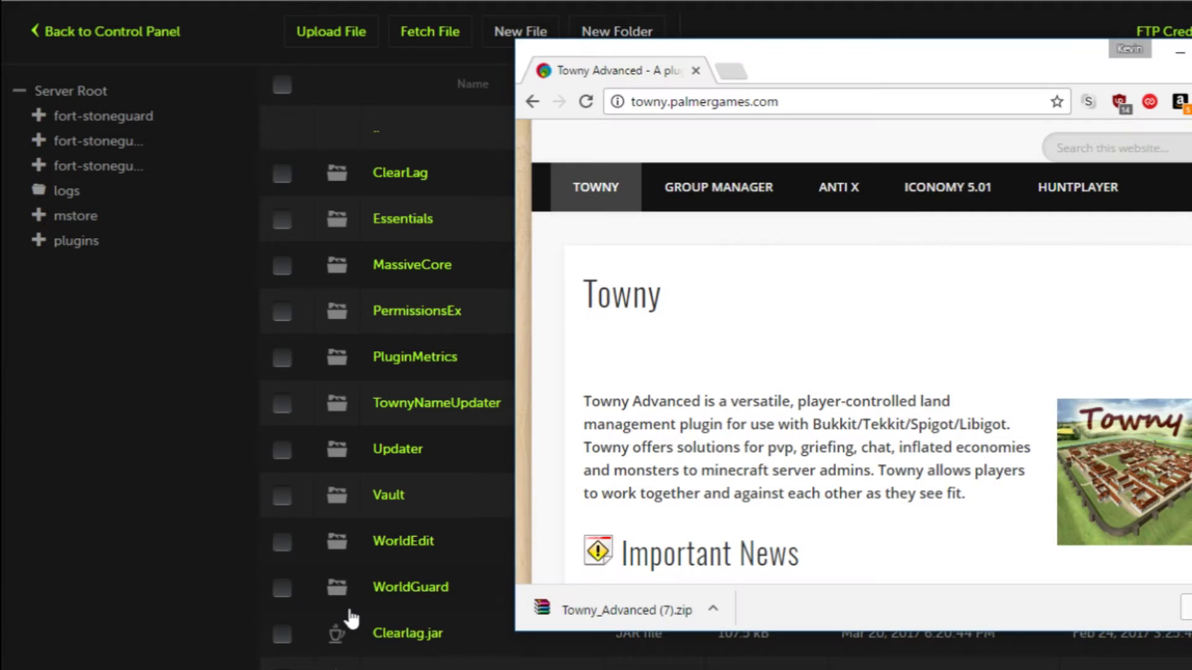
drag(626, 609, 441, 292)
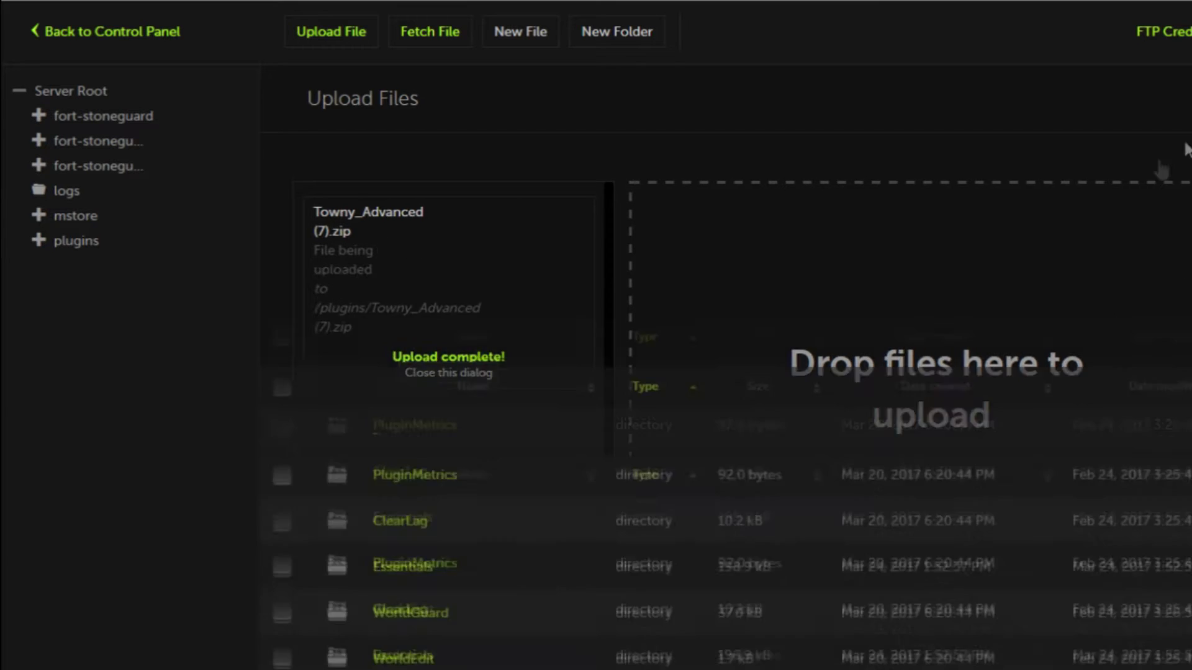
Unzip Towny_Advanced (7).zip in the plugins folder
scroll(534, 590, down, 8)
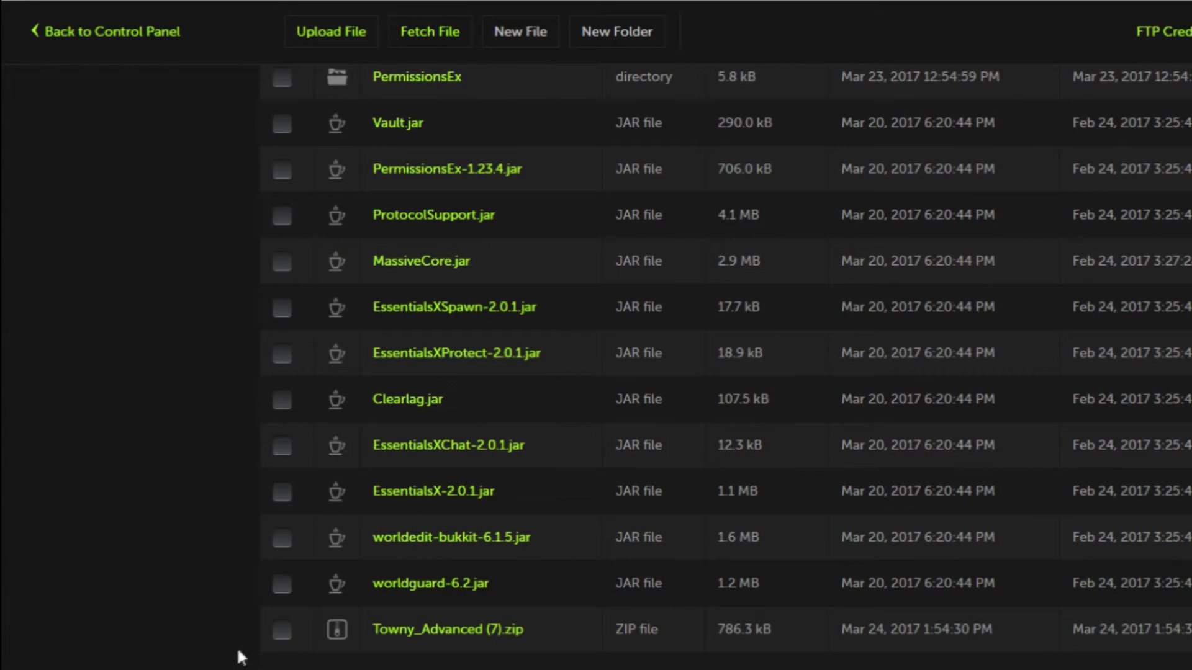
click(282, 630)
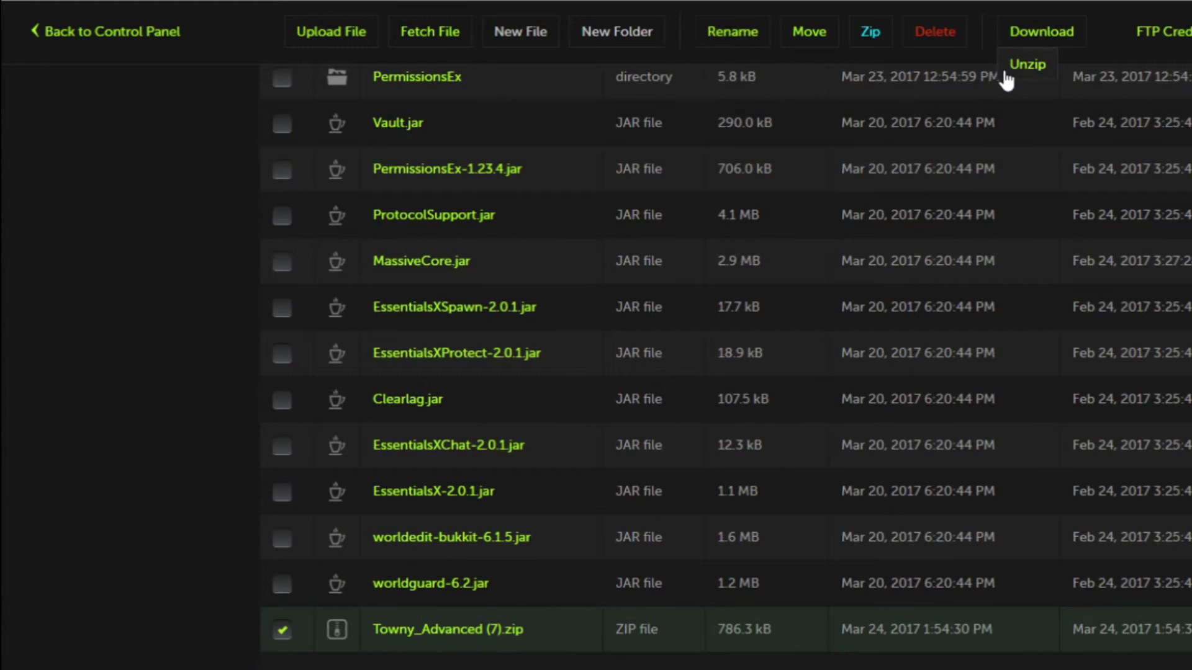
click(1021, 66)
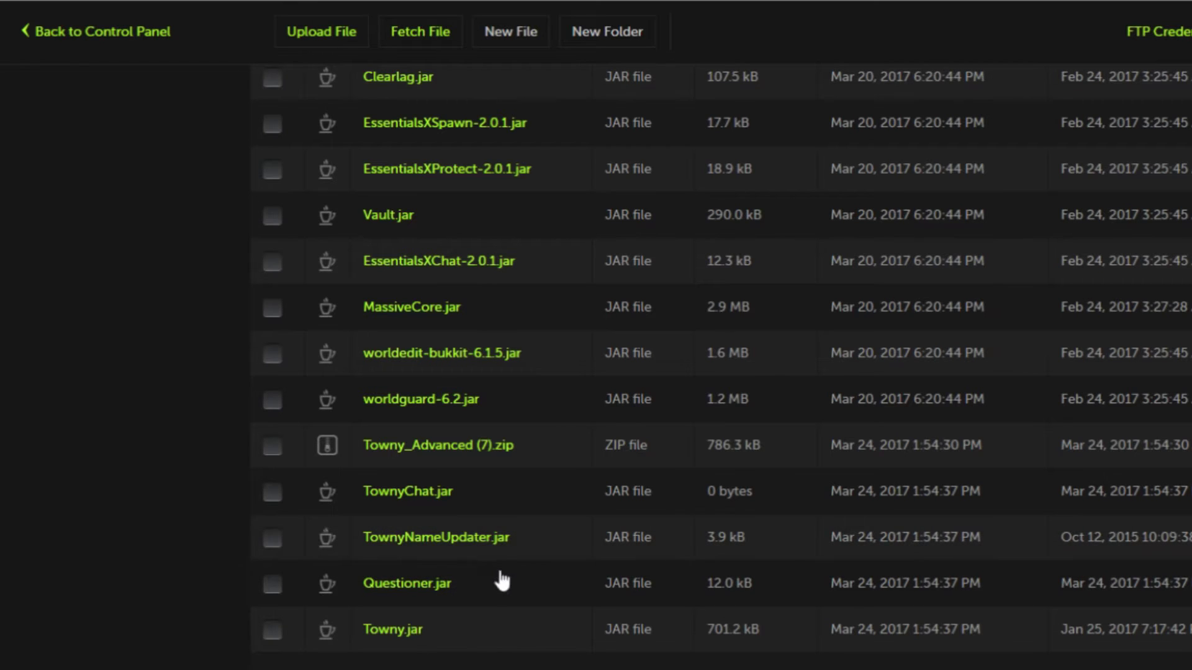
Open ChatConfig.yml from the Towny plugin's settings folder for editing at the channel_formats section
scroll(469, 608, up, 10)
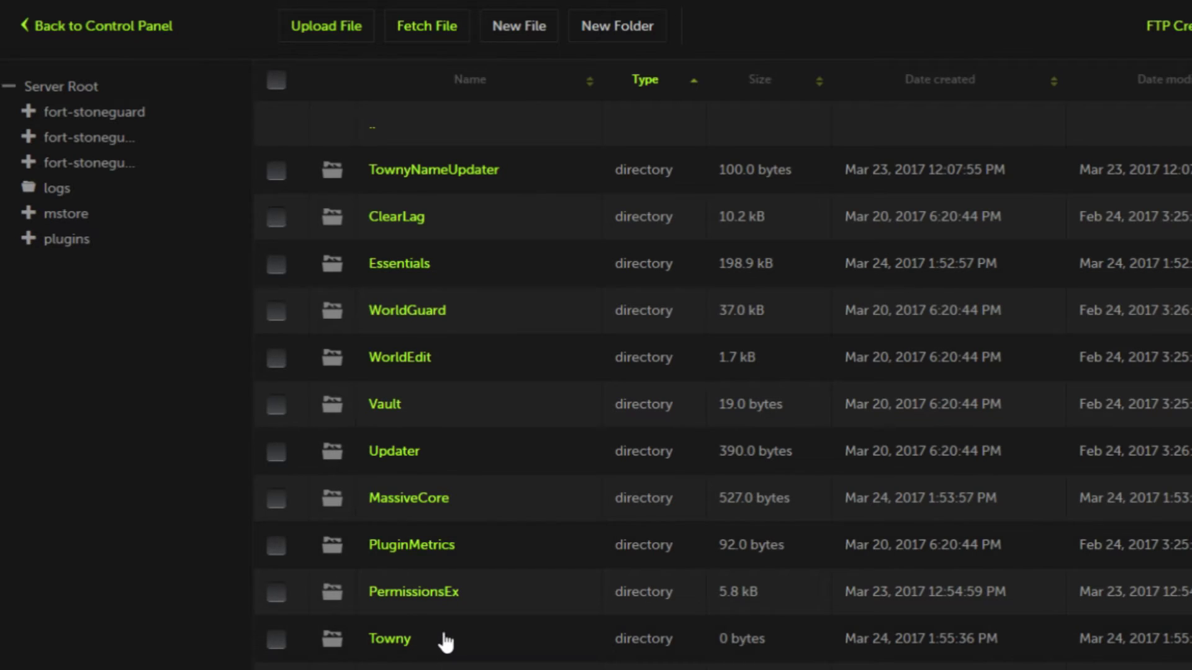
click(416, 639)
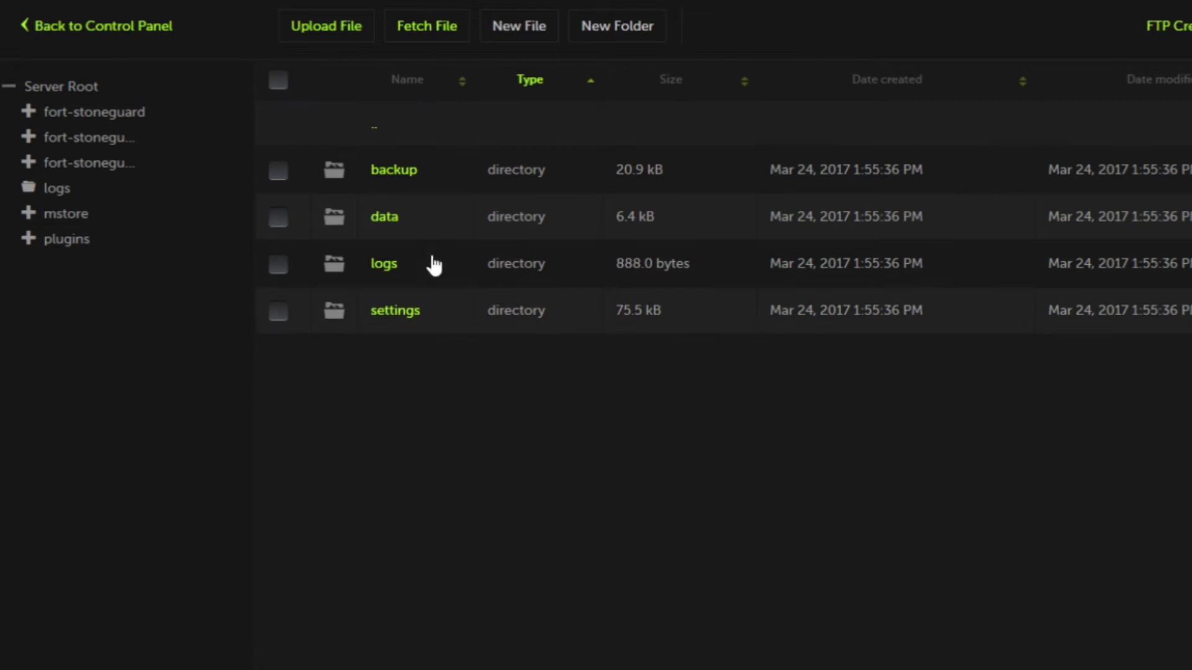
click(422, 313)
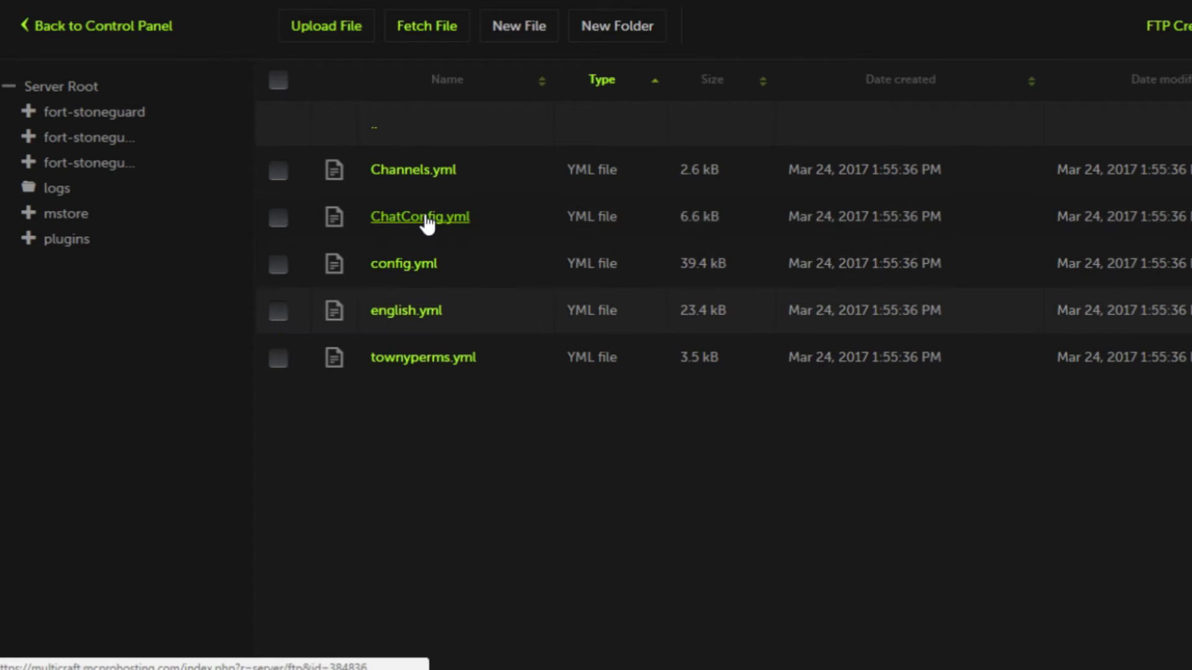
click(419, 217)
scroll(605, 458, down, 10)
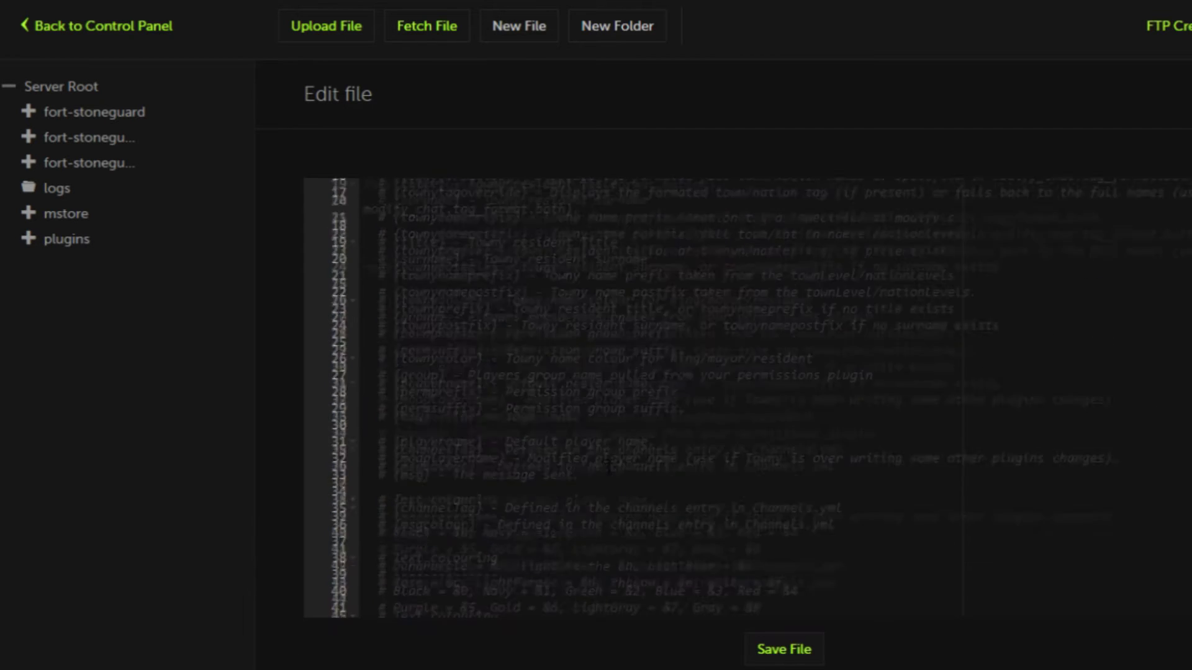
scroll(611, 461, down, 1)
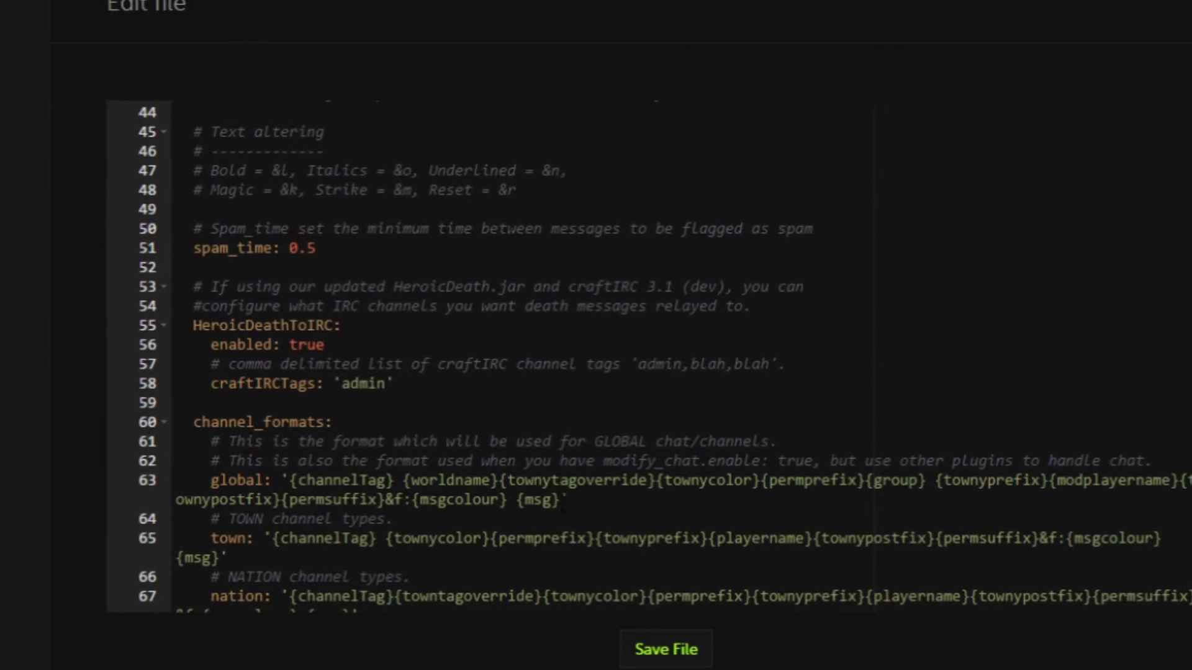
Set the global, town, nation and default channel formats to '{townytagoverride}{townycolor}{modplayername}{townypostfix}&f:{msgcolour} {msg}' and save the file
drag(615, 508, 373, 489)
drag(227, 470, 213, 469)
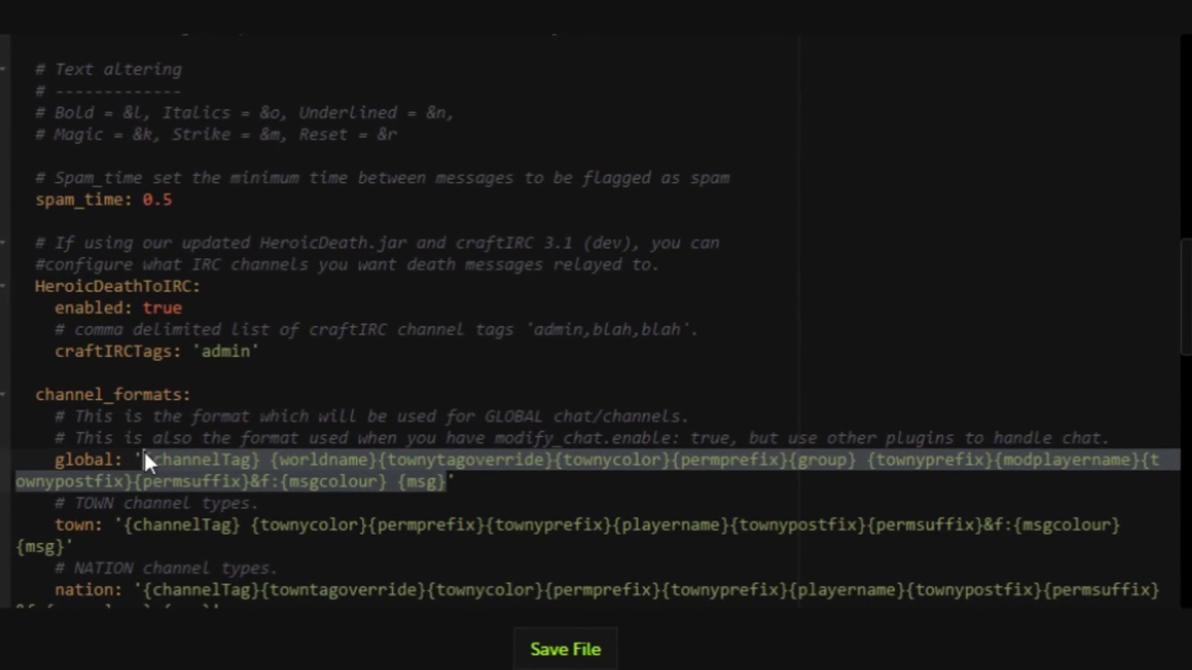
text({townytagoverride}{townycolor}{modplayername}{townypostfix}&f:{msgcolour} {msg})
drag(65, 524, 216, 492)
text({townytagoverride}{townycolor}{modplayername}{townypostfix}&f:{msgcolour} {msg})
scroll(595, 320, down, 1)
text({townytagoverride}{townycolor}{modplayername}{townypostfix}&f:{msgcolour} {msg})
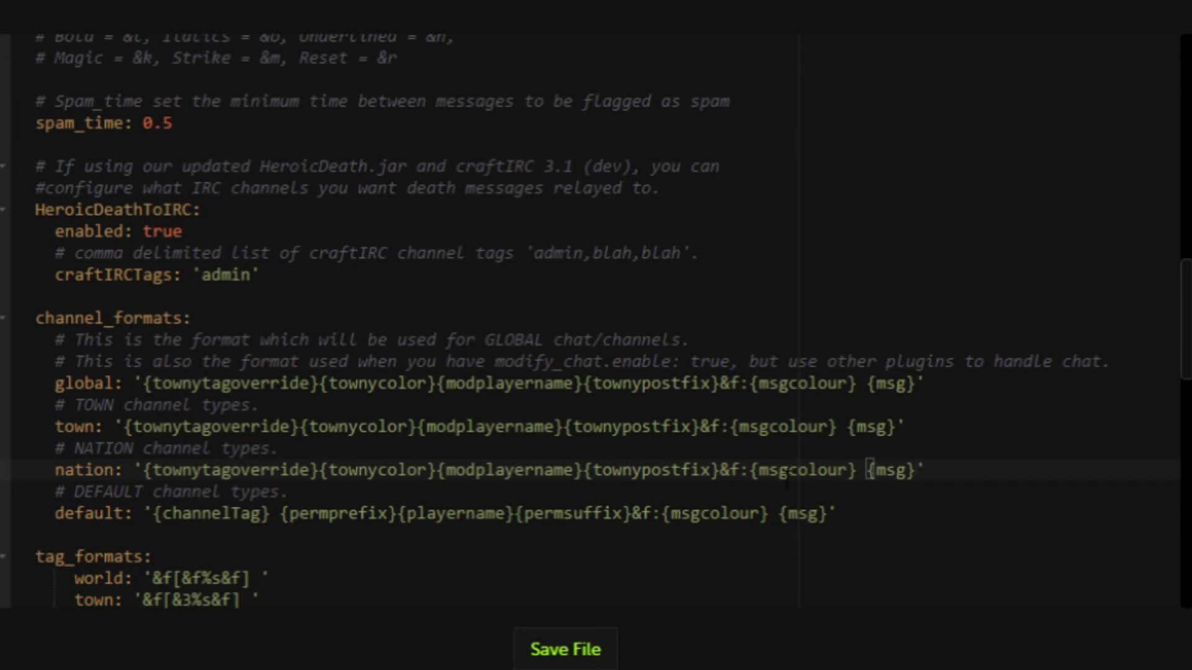
drag(827, 514, 155, 514)
text({townytagoverride}{townycolor}{modplayername}{townypostfix}&f:{msgcolour} {msg})
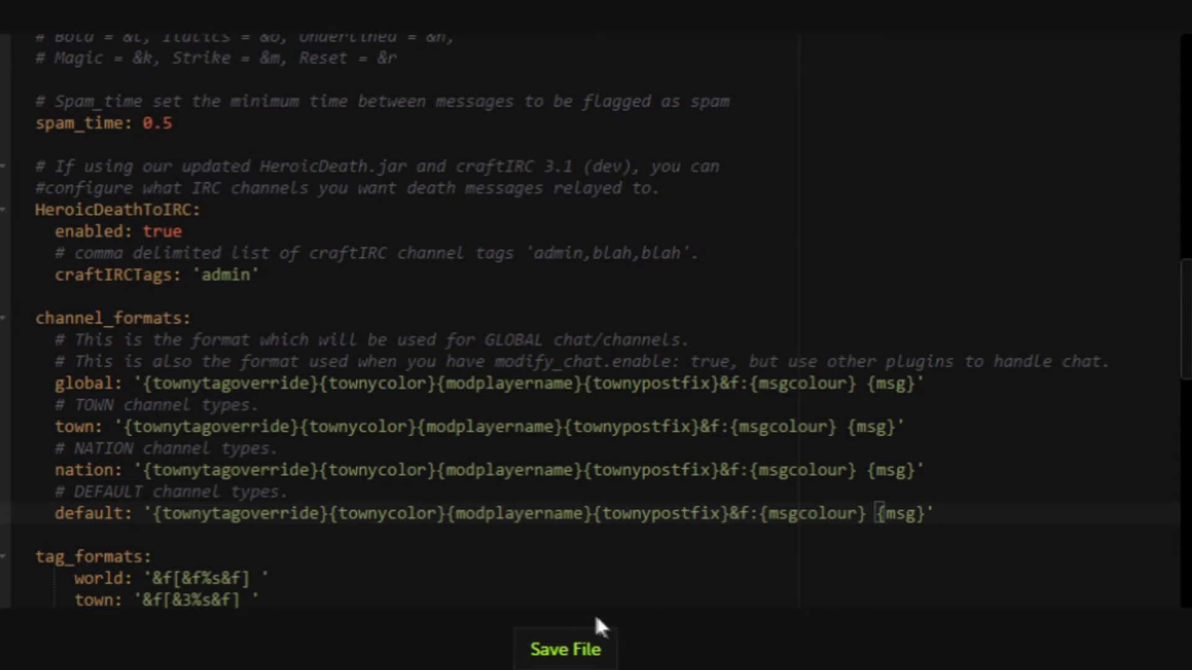
click(565, 649)
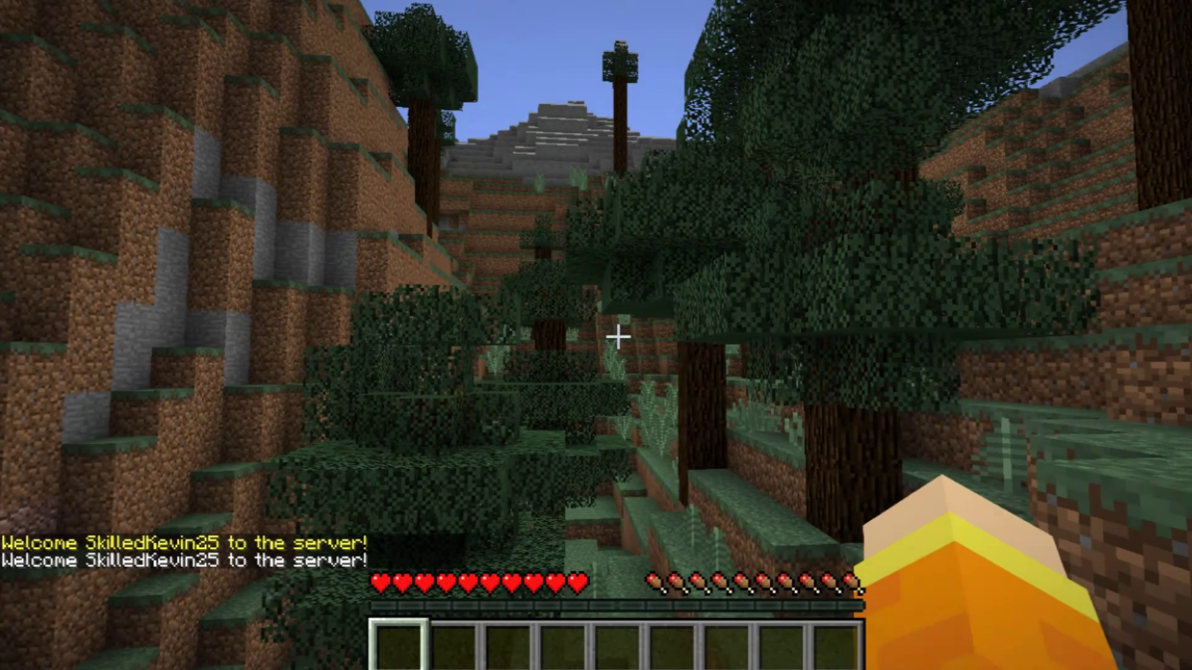
In Minecraft, send "Hi" in the server chat and create a town with the command /t new YouTube
text(tHi)
key(Return)
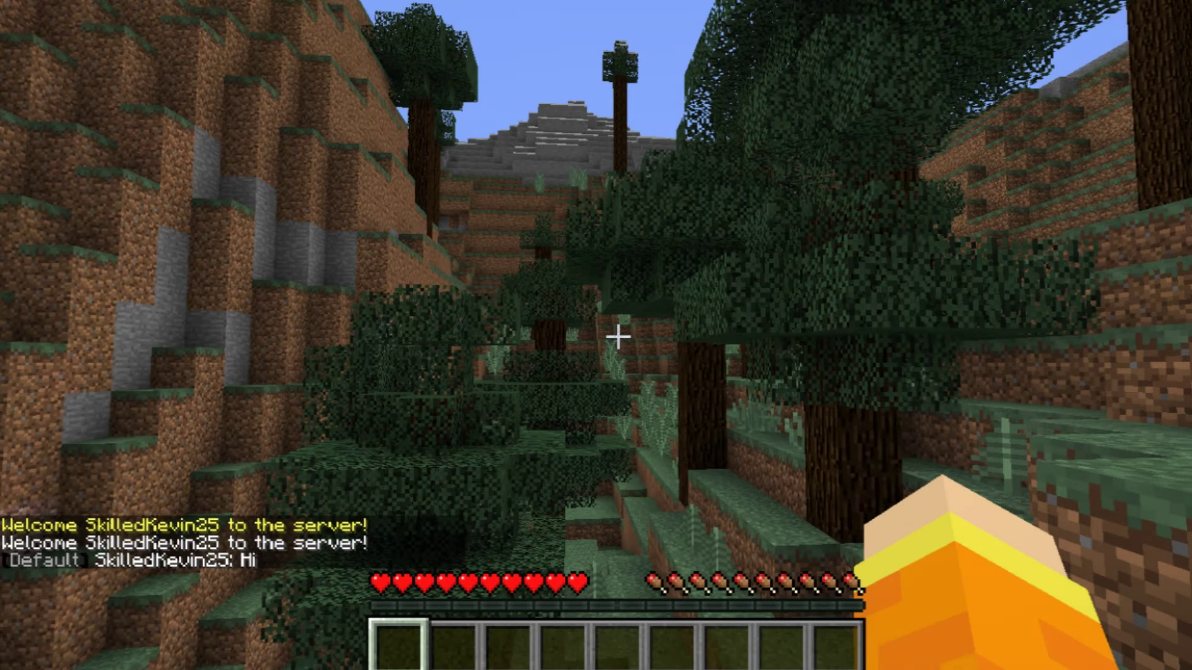
key(t)
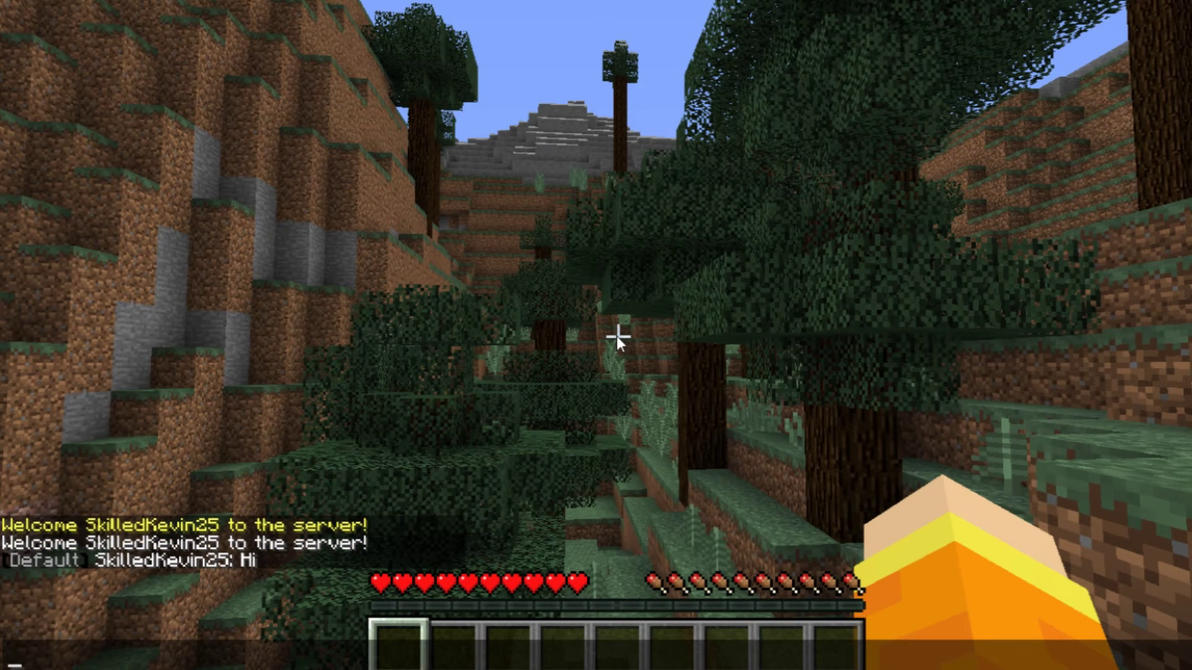
text(/)
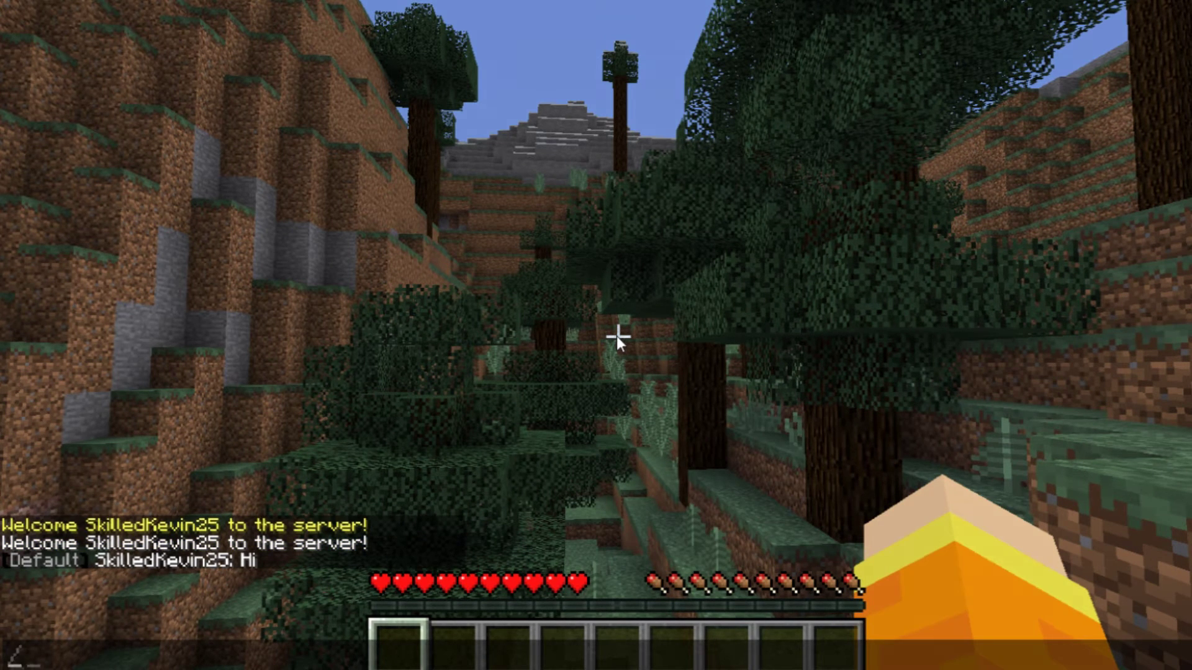
text(t new)
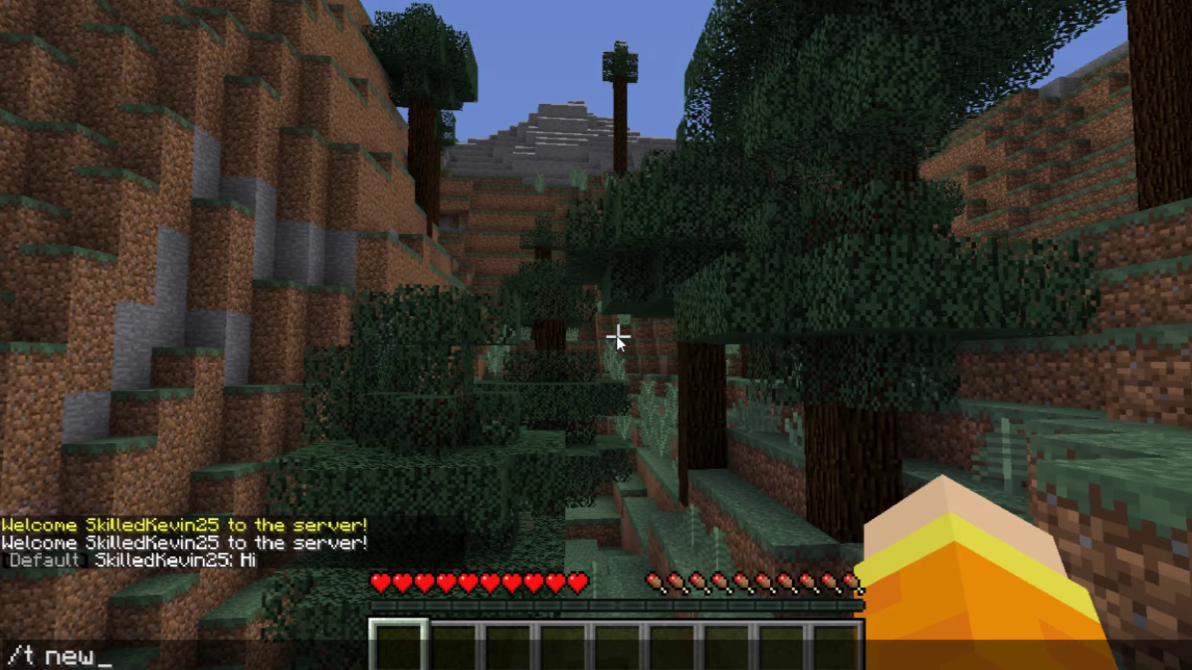
text(T)
key(BackSpace)
text(YouTube)
key(Return)
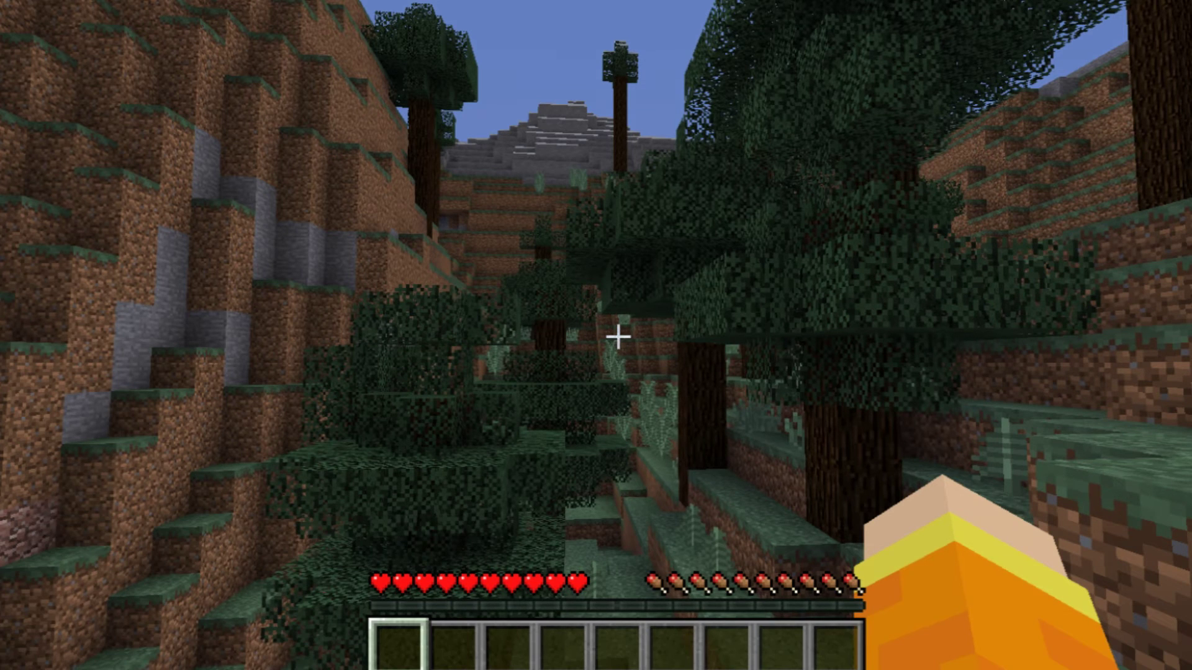
Send "Hi" in chat again to check the message format after creating the town
key(t)
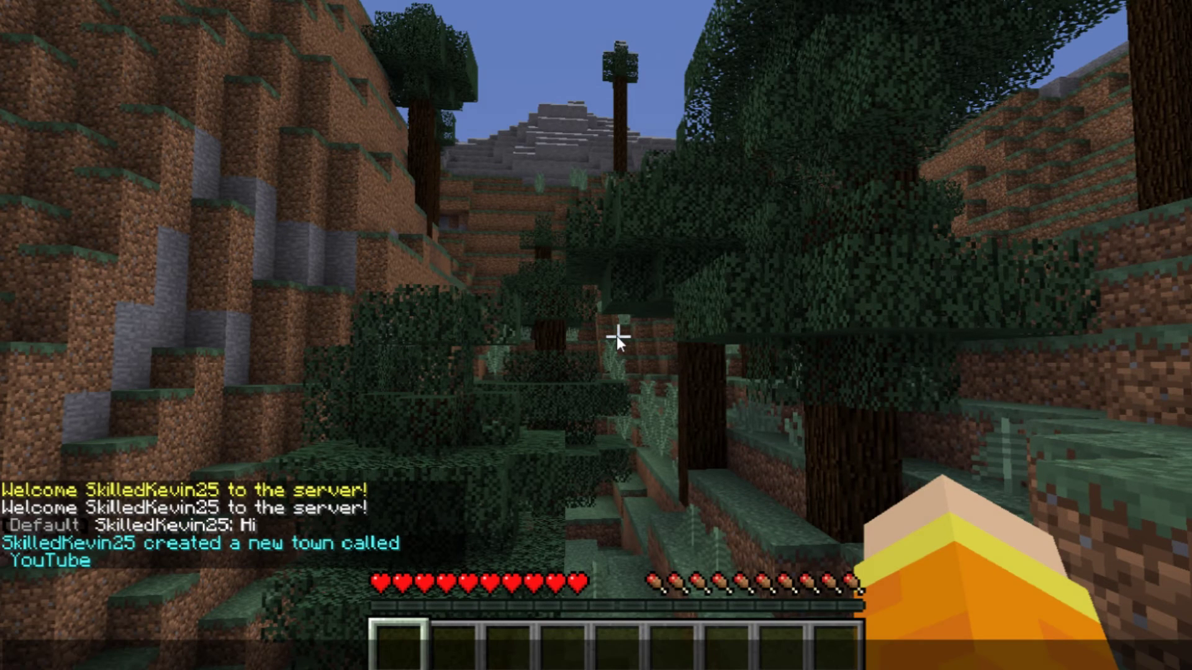
text(Hi)
key(Return)
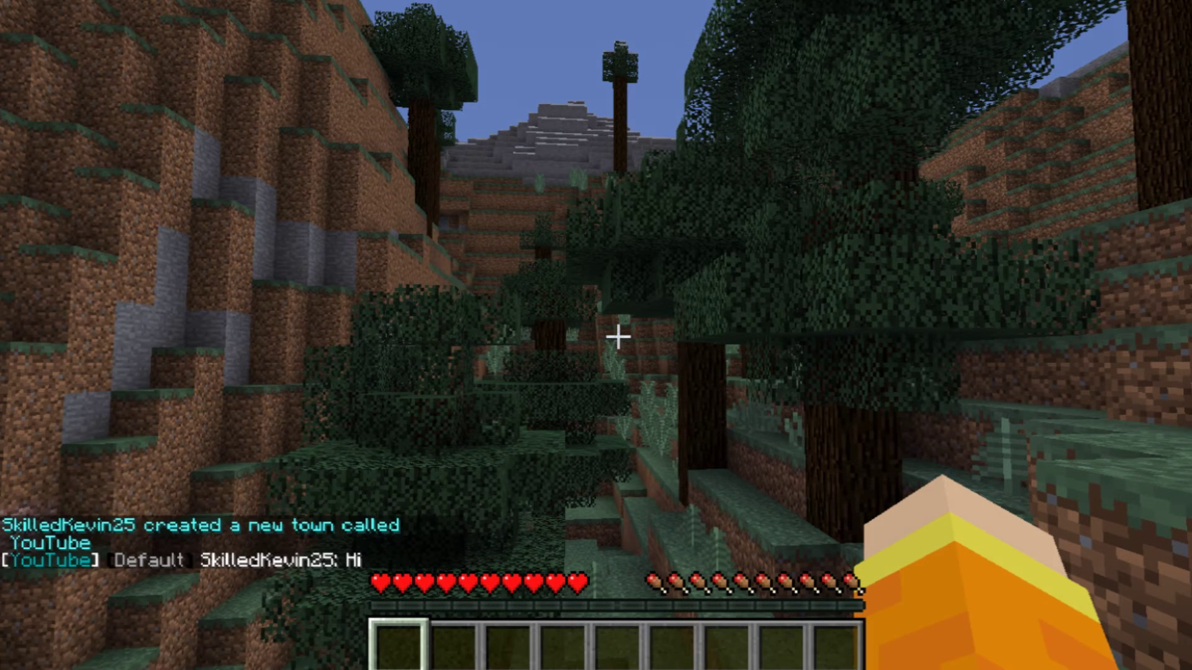
Switch from Minecraft to the MCProHosting file manager in the browser and open Towny's config.yml for editing
key(t)
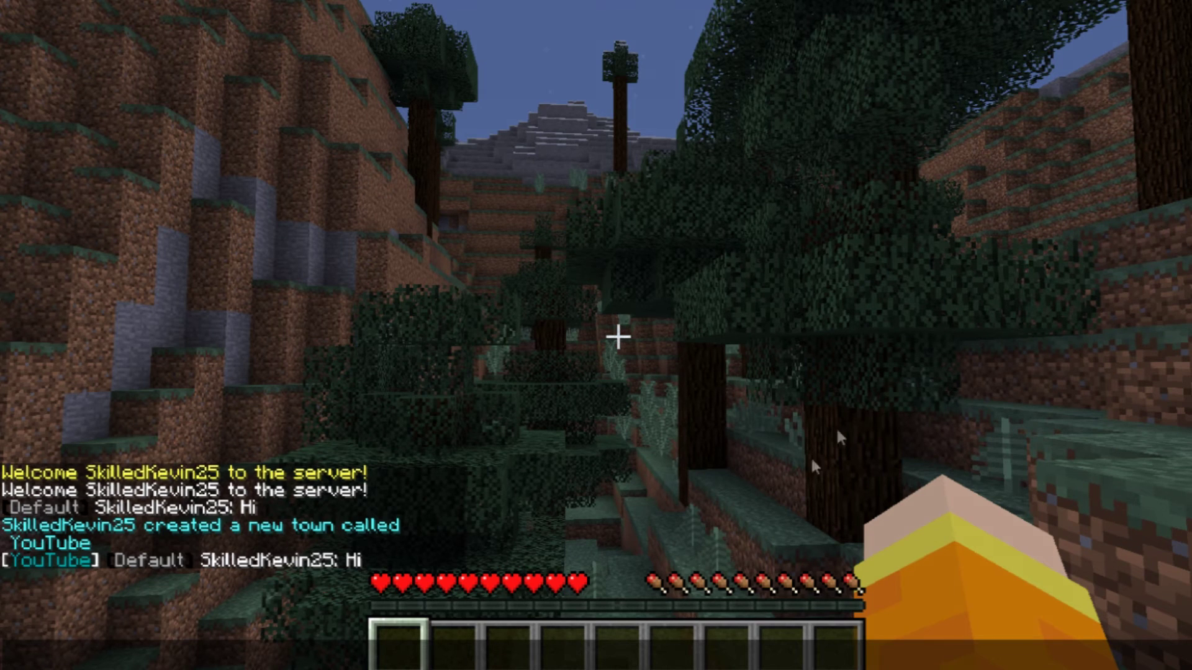
mouse_move(239, 660)
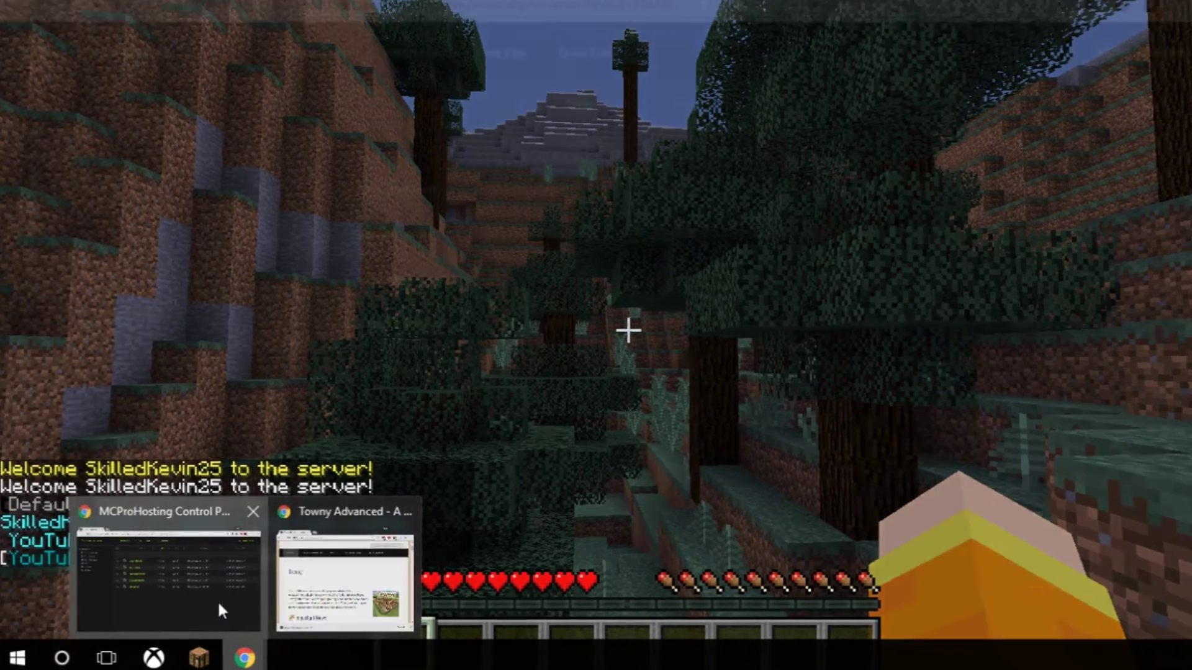
click(217, 600)
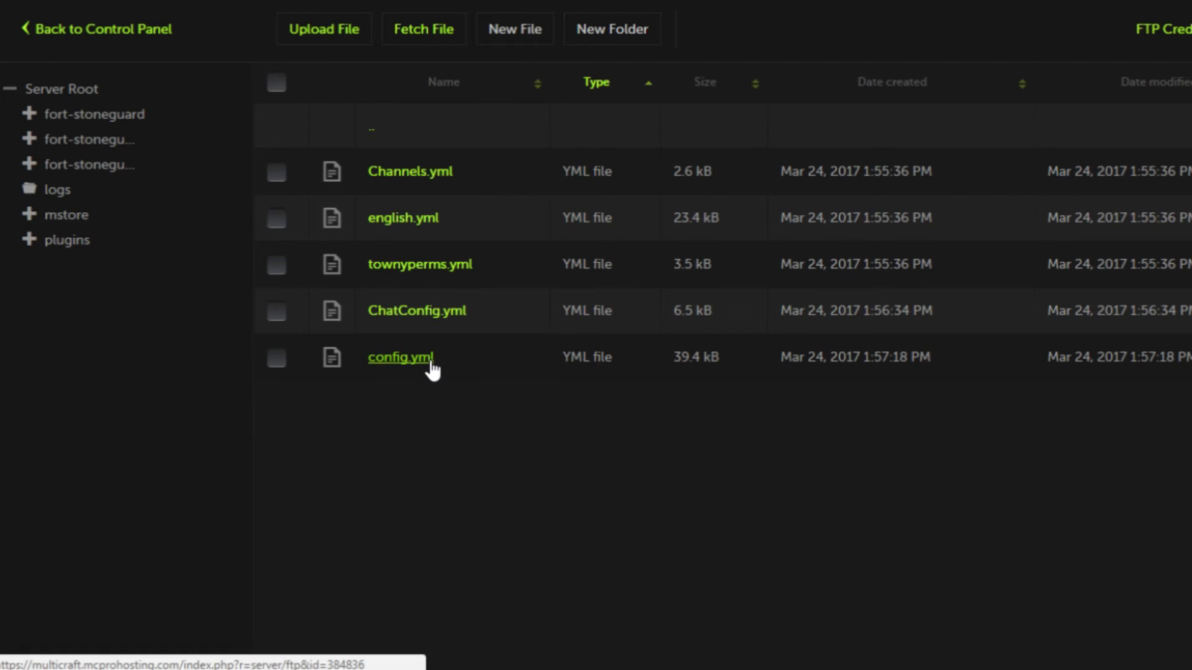
click(400, 357)
Review config.yml from the permission nodes through the town levels, new town defaults and the explosion, fire and crop trampling settings
scroll(432, 371, down, 15)
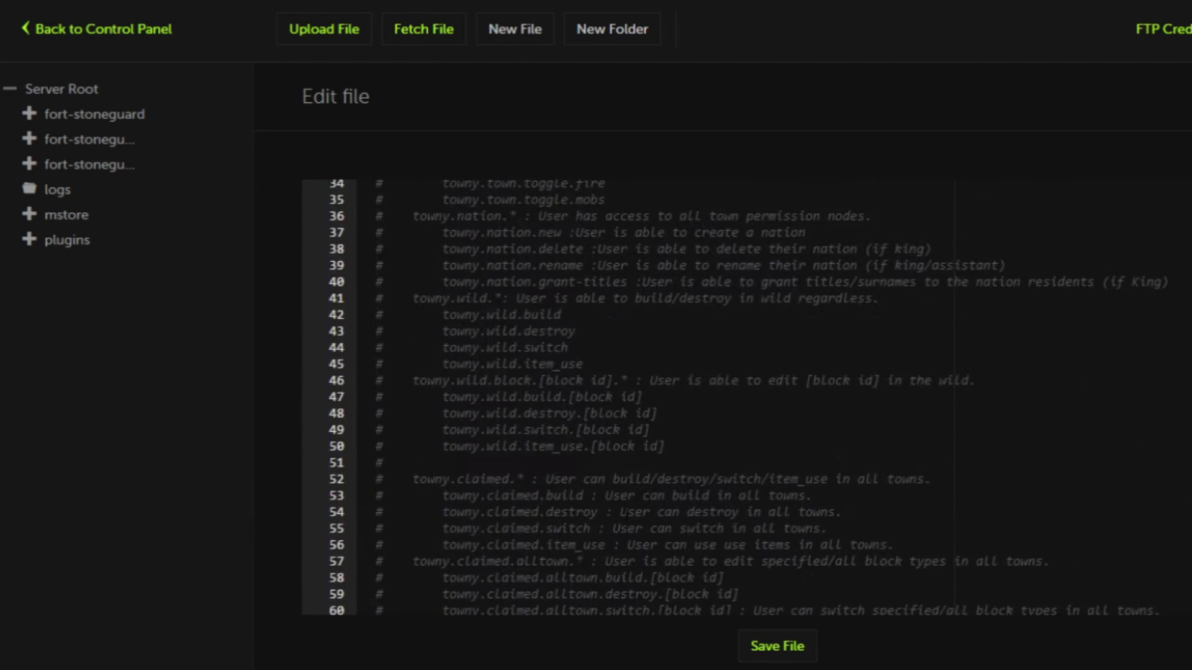
scroll(624, 517, down, 6)
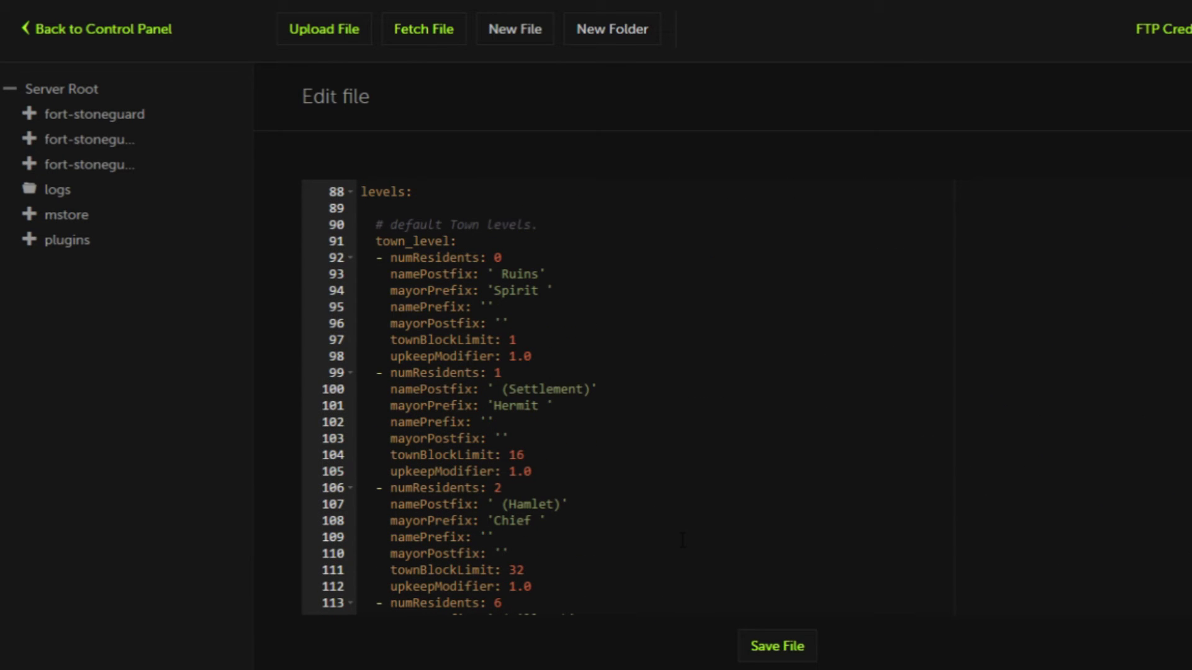
scroll(682, 539, down, 20)
scroll(730, 435, down, 13)
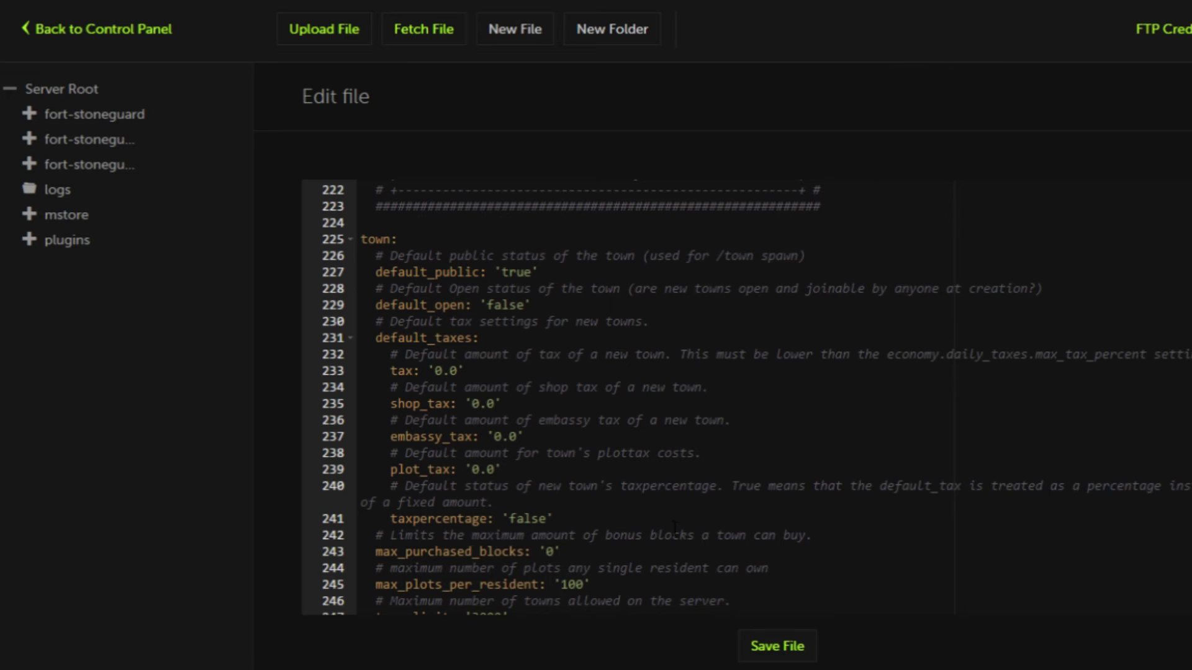
scroll(667, 531, down, 15)
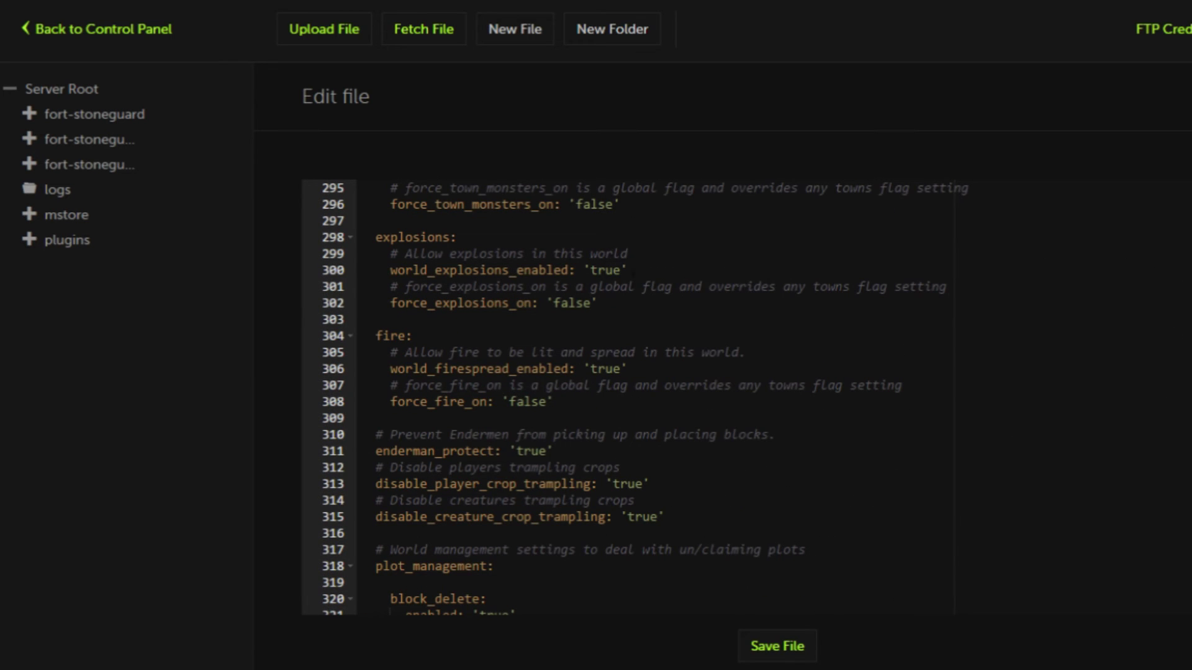
scroll(667, 394, down, 7)
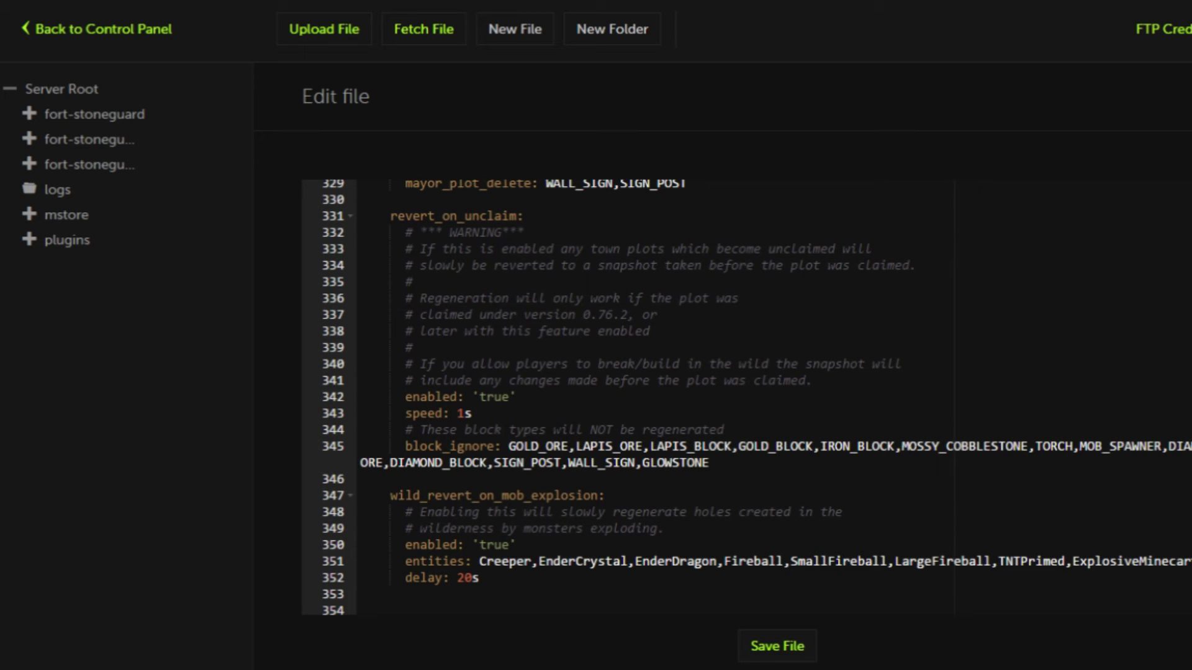
Examine the revert_on_unclaim and wild_revert_on_mob_explosion sections under plot_management, including their enabled values
scroll(592, 450, down, 1)
scroll(593, 450, up, 2)
scroll(599, 452, down, 1)
click(392, 216)
drag(392, 216, 518, 216)
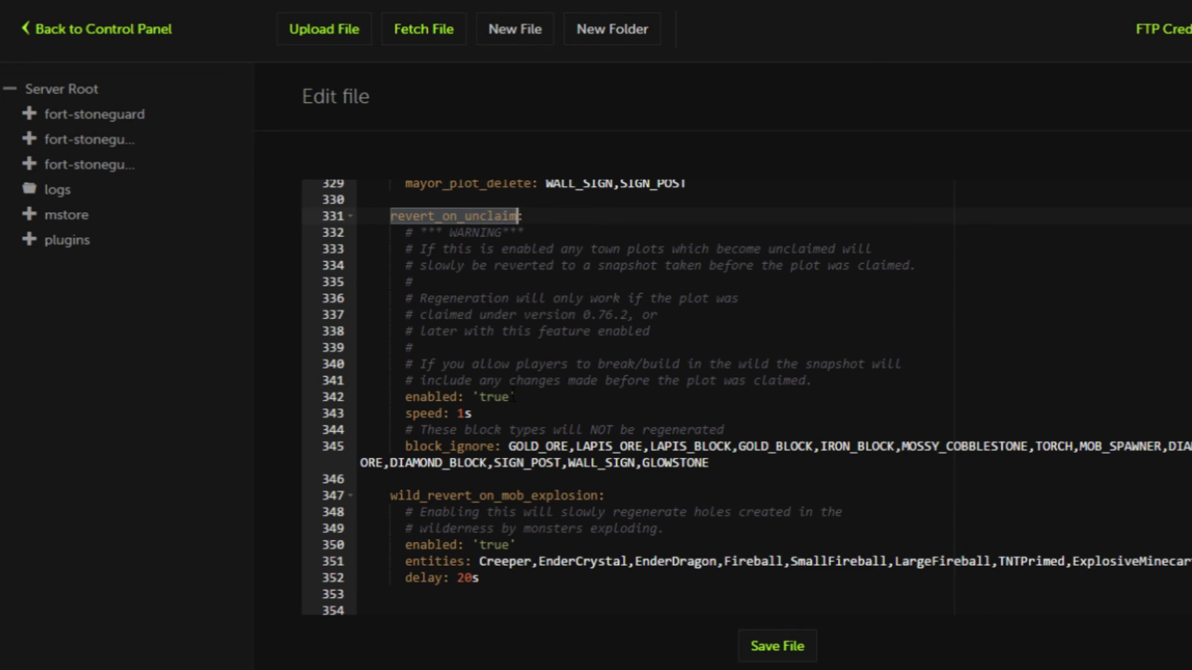
drag(510, 397, 480, 396)
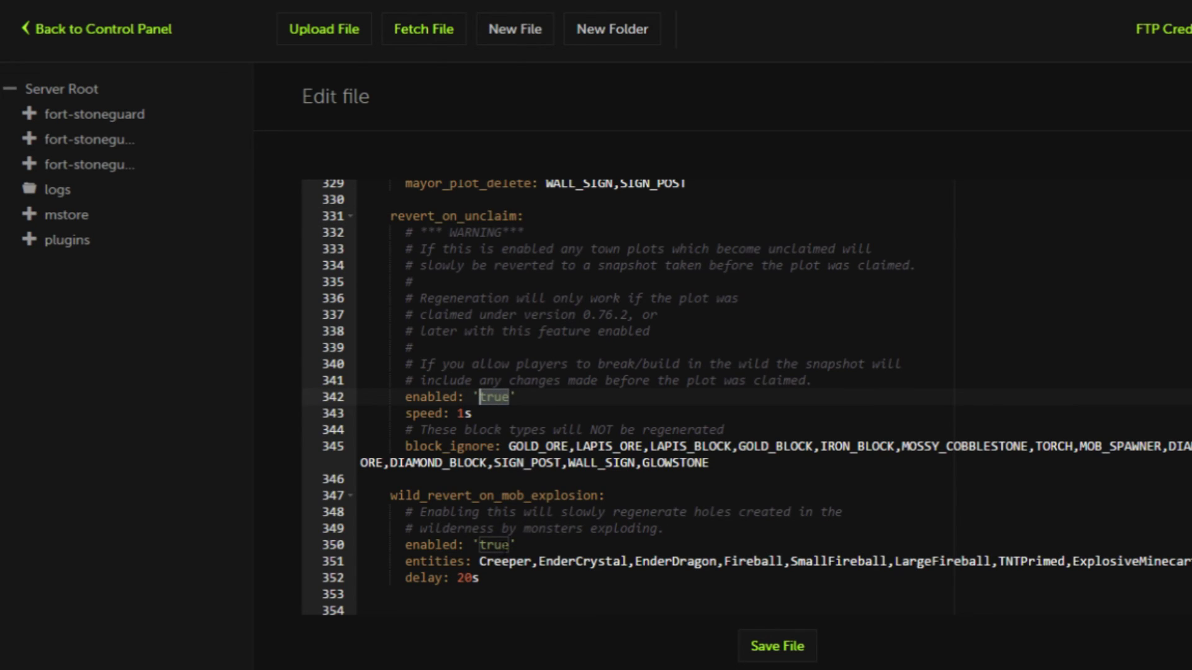
key(ctrl+k)
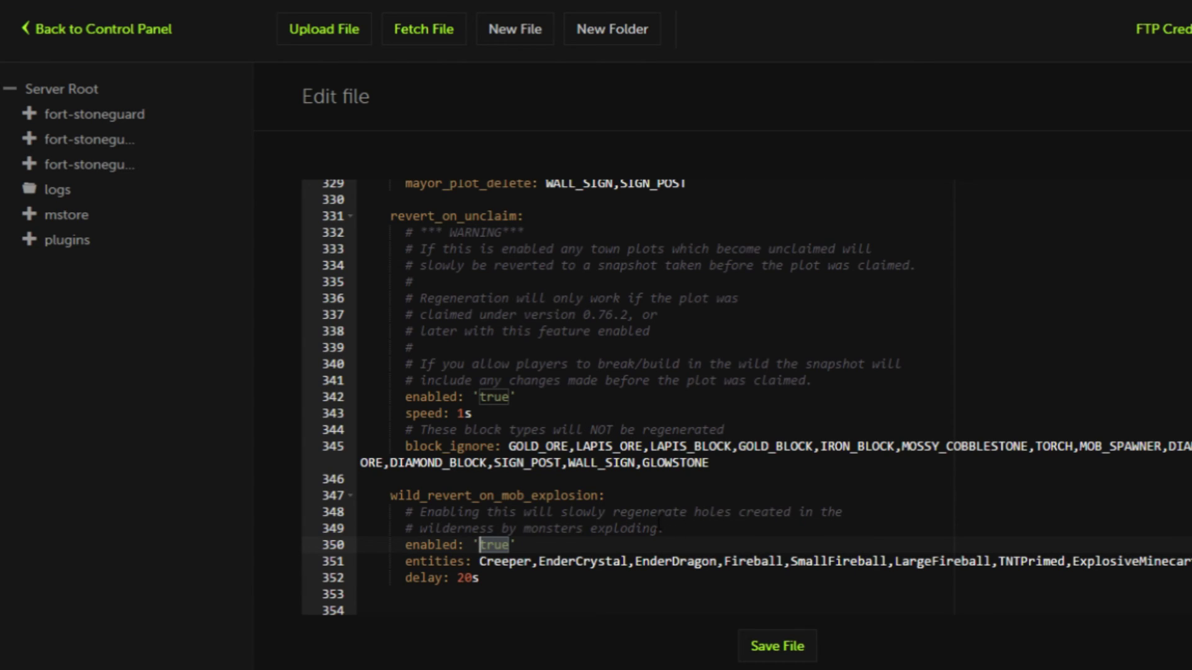
scroll(532, 549, down, 2)
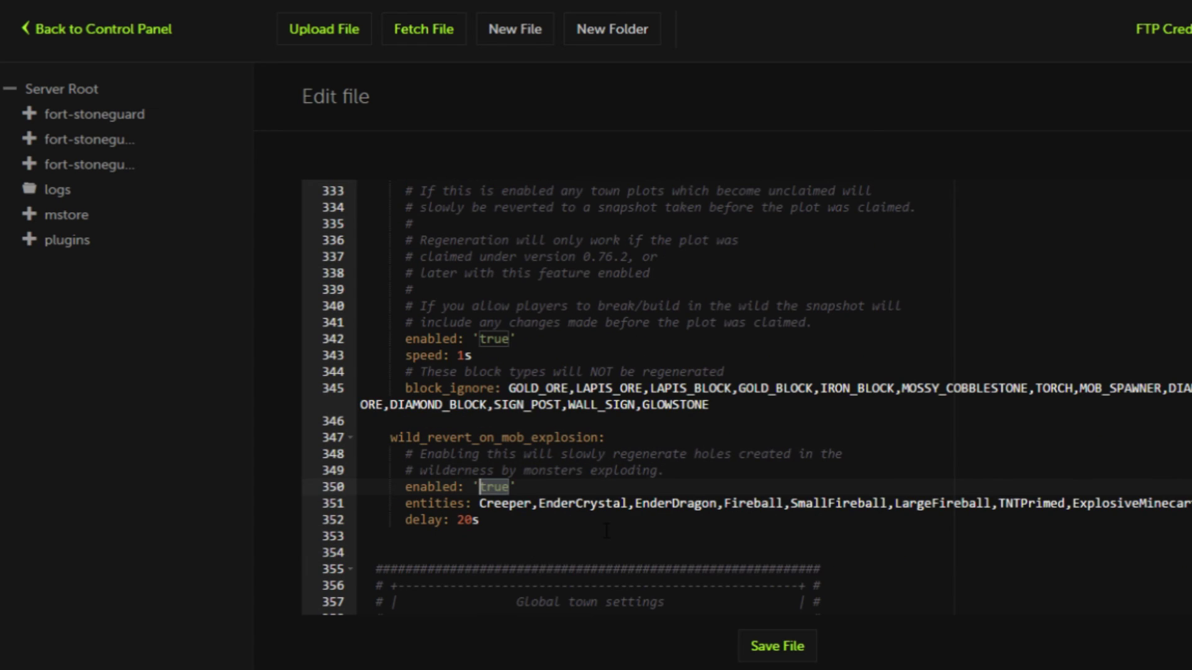
click(566, 520)
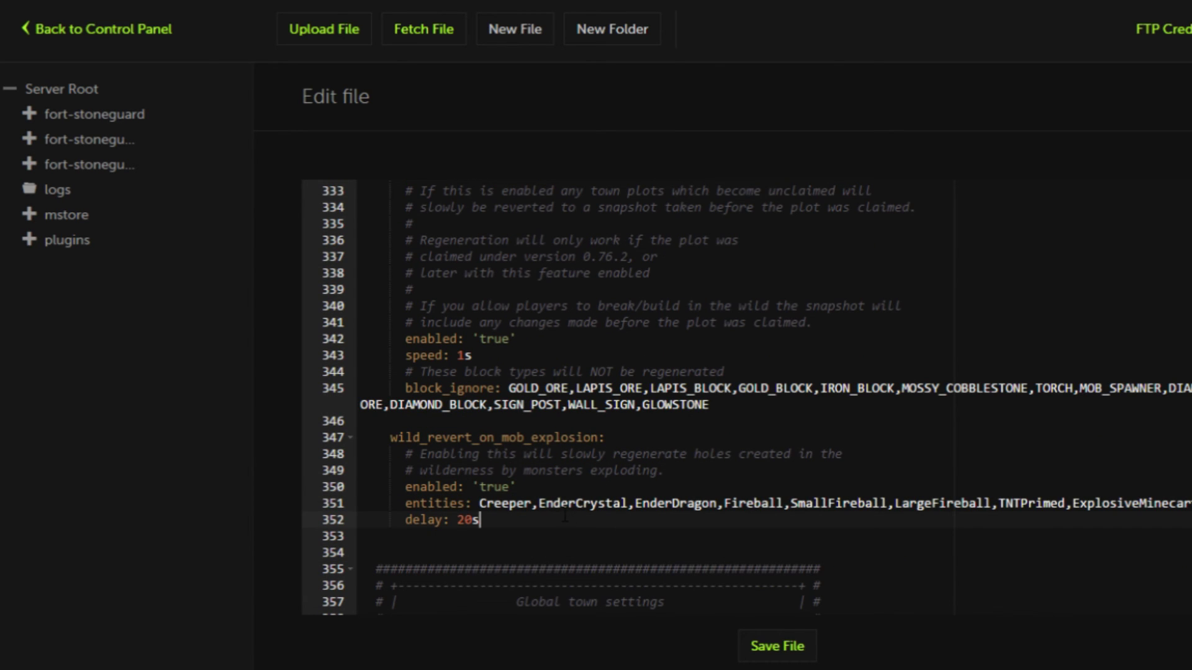
Review the global_town_settings section, from friendly fire and town spawn options to the farm_plot_allow_blocks and farm_animals lists
scroll(565, 517, down, 6)
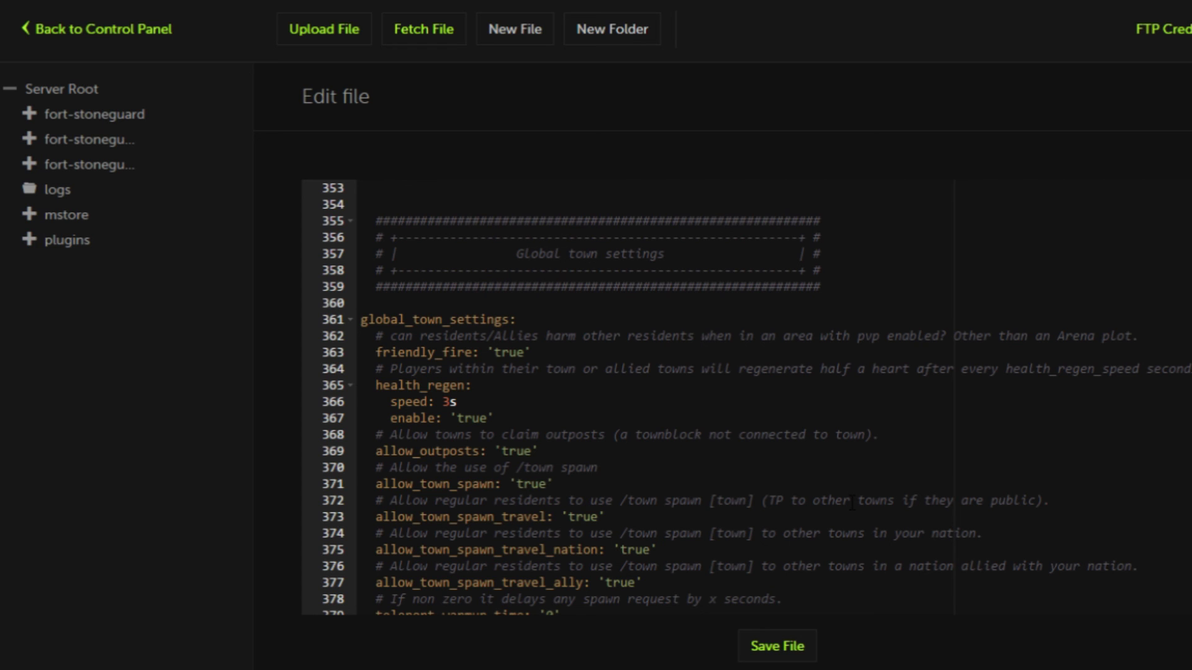
scroll(833, 452, down, 8)
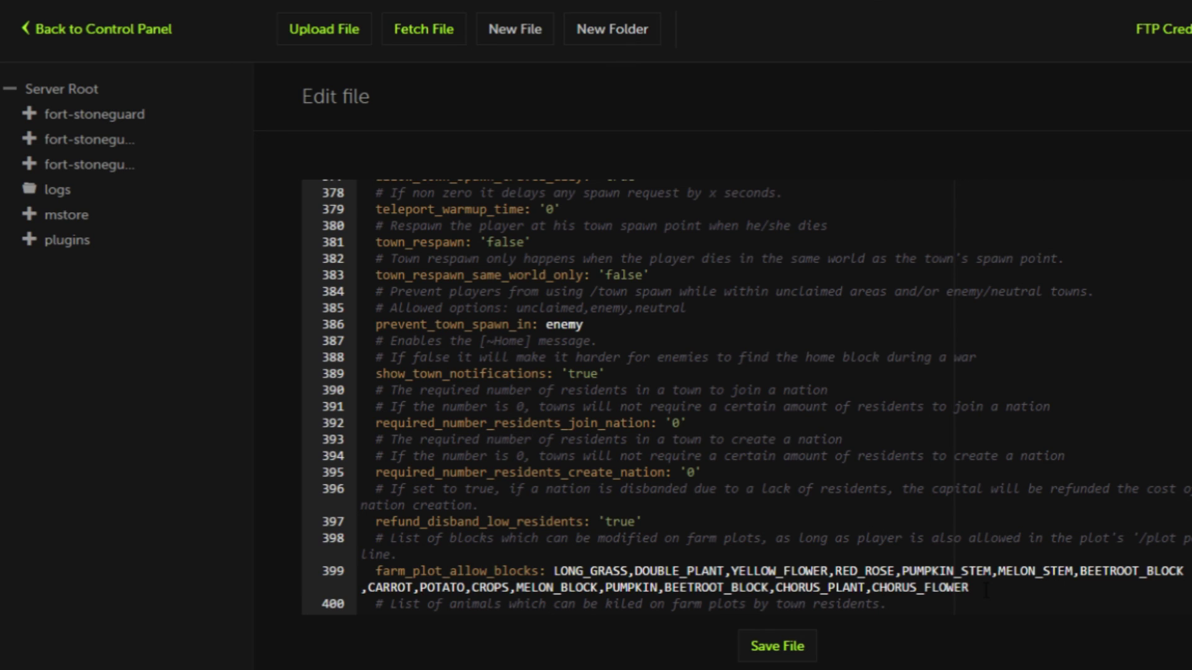
drag(981, 587, 361, 530)
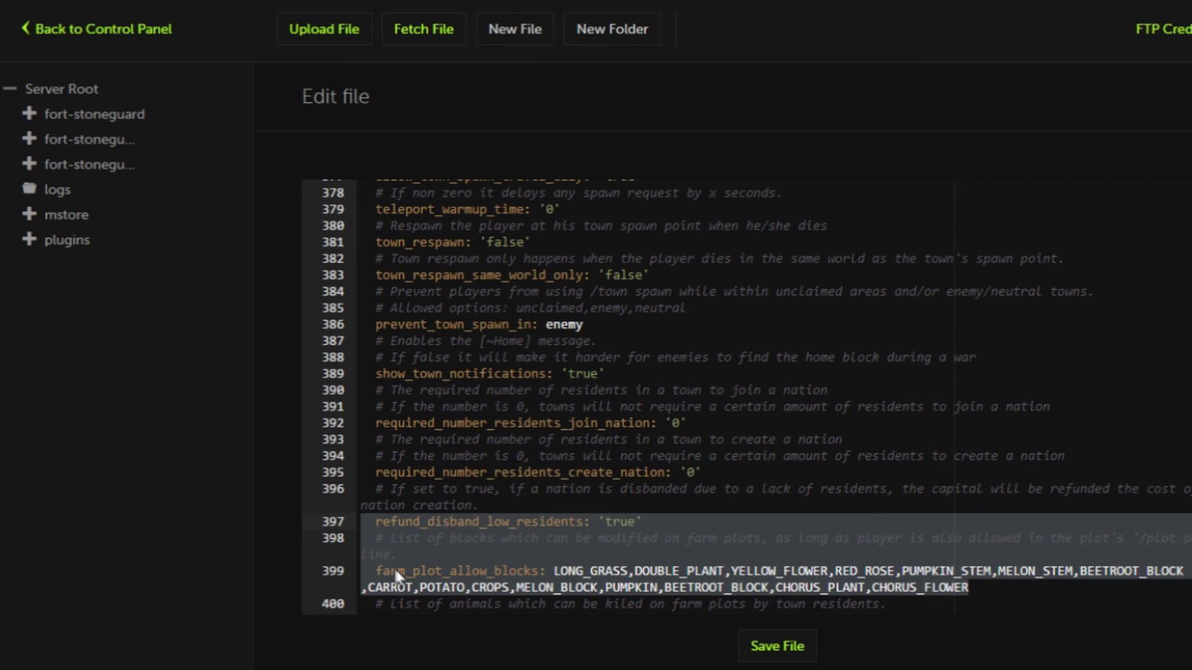
scroll(384, 568, down, 1)
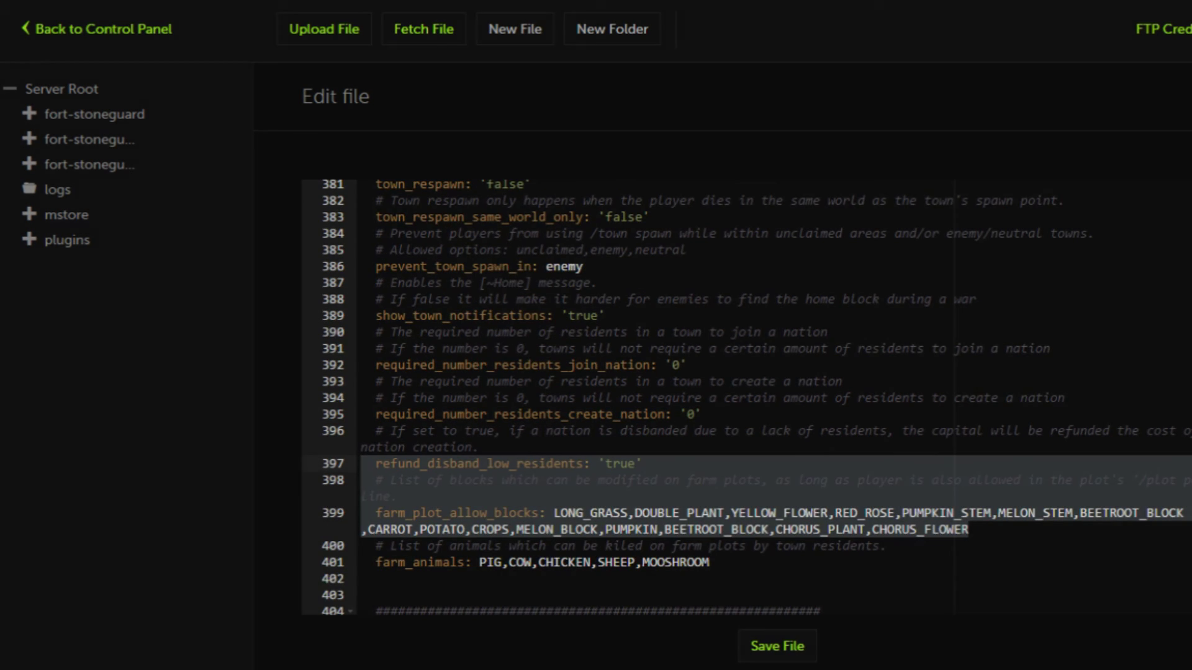